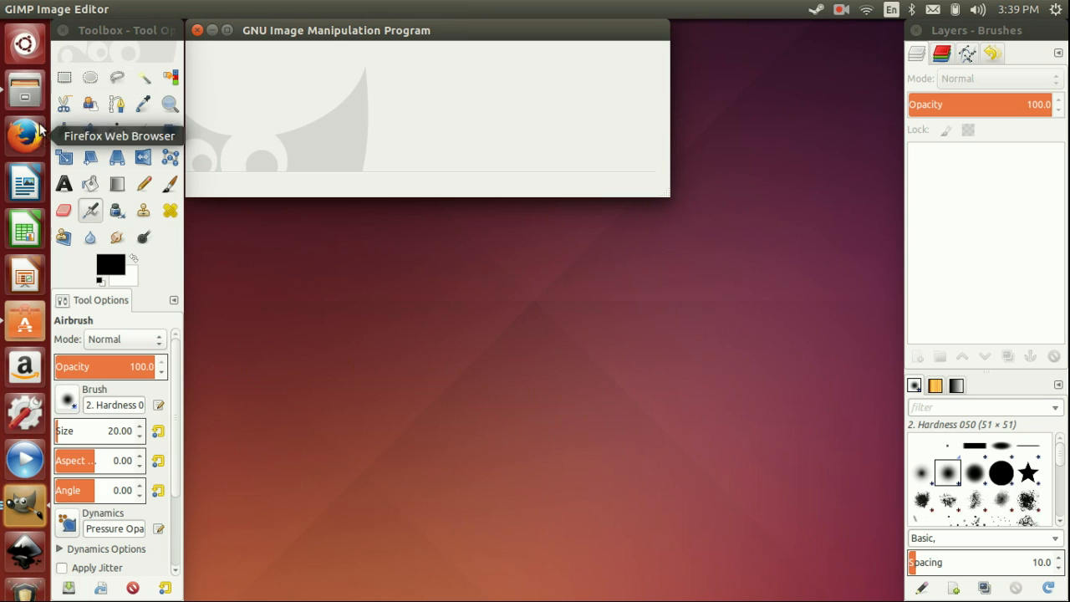
# - Open DSC_0209.JPG from the JPG photo folder, converting it to the RGB working space, and close the file browser window
pyautogui.click(25, 88)
pyautogui.moveTo(410, 32); pyautogui.dragTo(489, 183)
pyautogui.moveTo(588, 326); pyautogui.dragTo(414, 94)
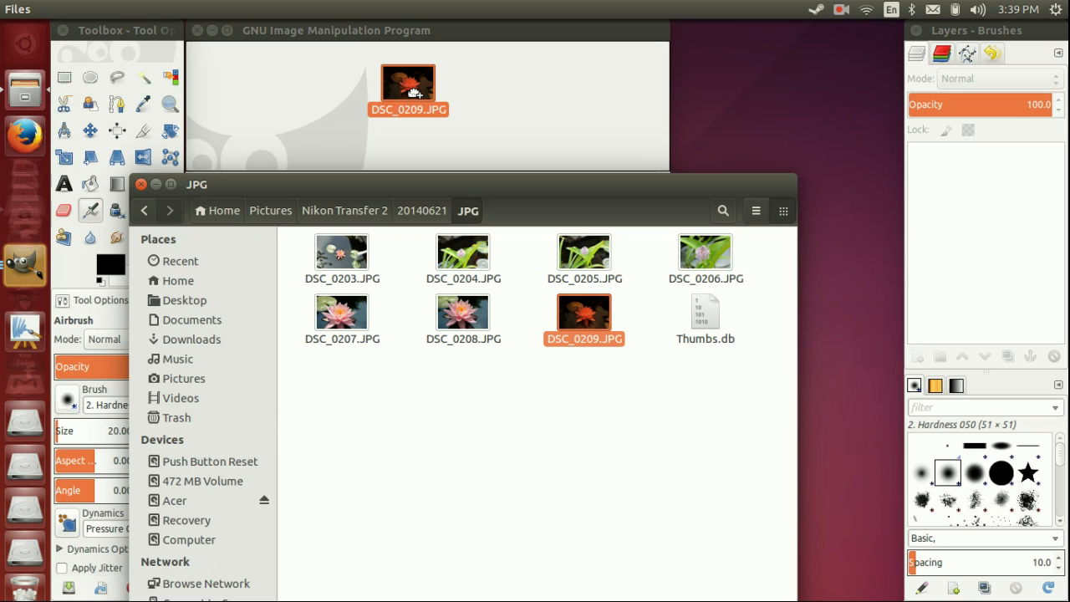
pyautogui.moveTo(414, 94); pyautogui.dragTo(413, 95)
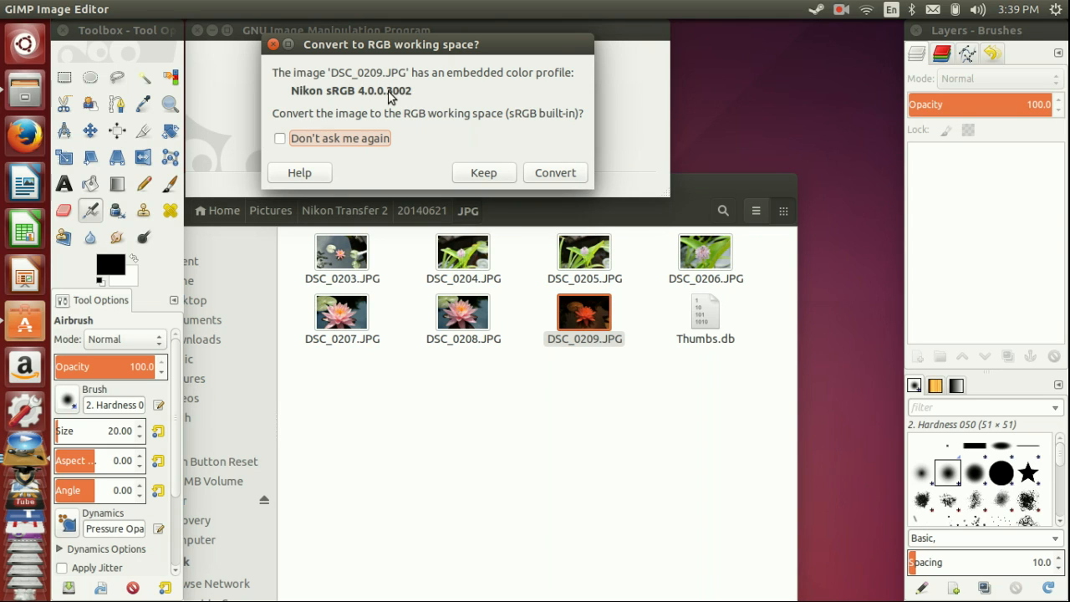
pyautogui.click(555, 173)
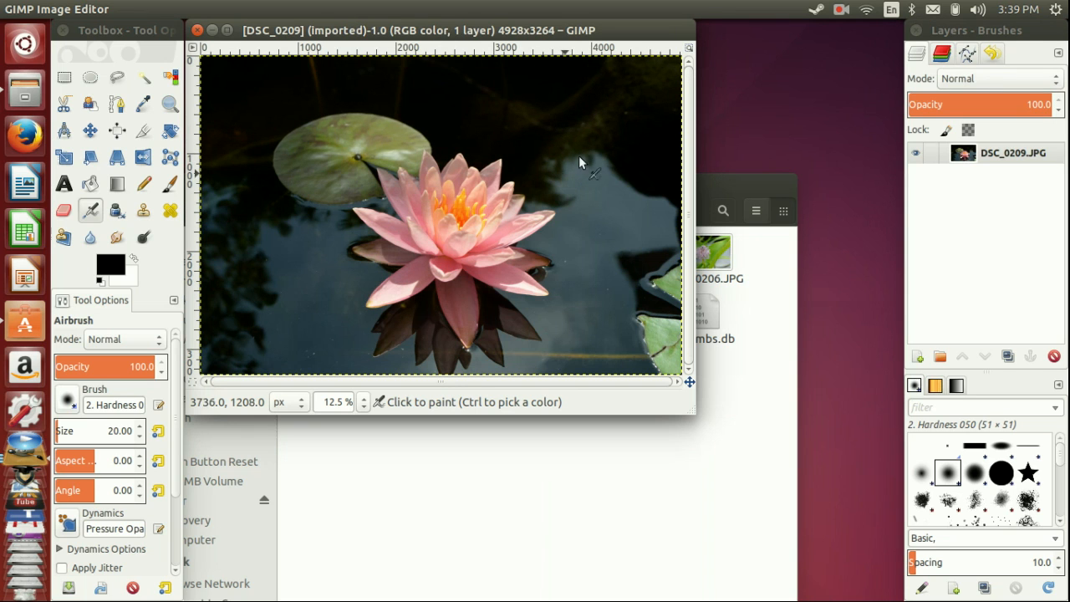
pyautogui.click(760, 182)
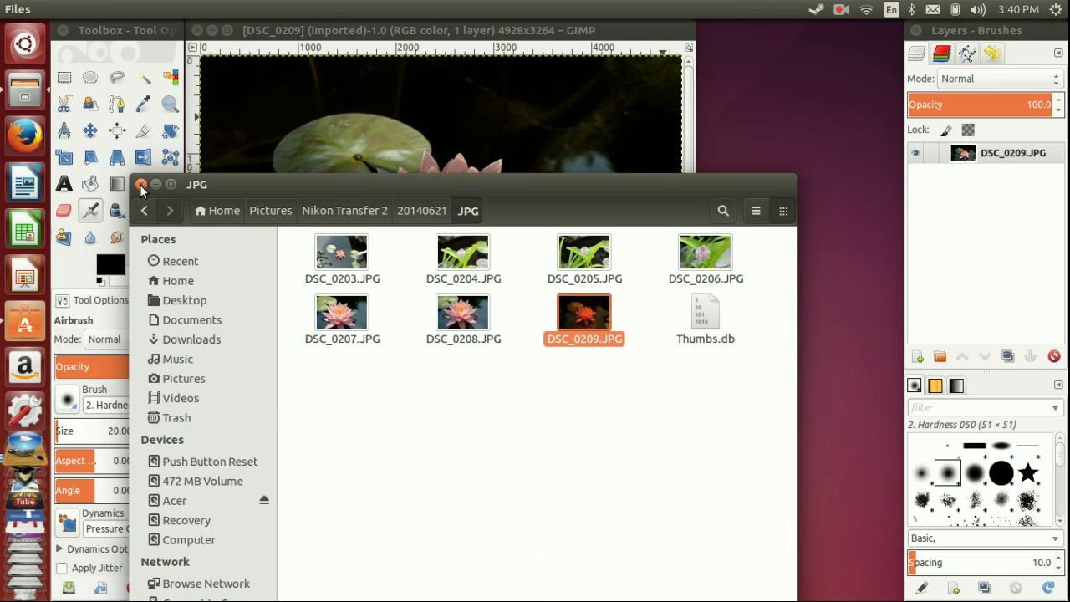
pyautogui.click(141, 186)
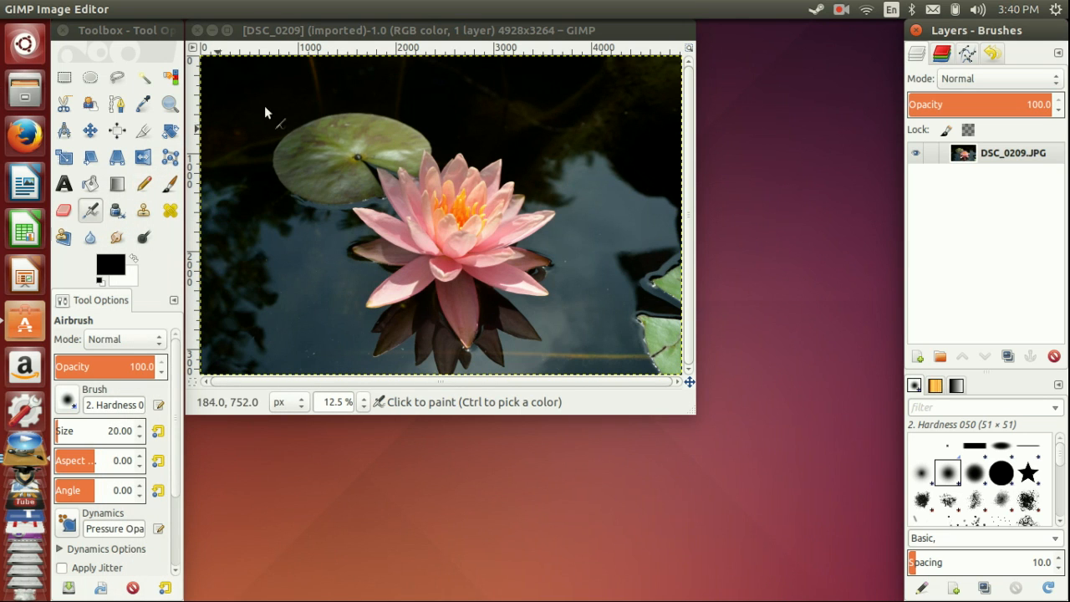
# - Duplicate the DSC_0209 image and close the original imported image
pyautogui.click(351, 31)
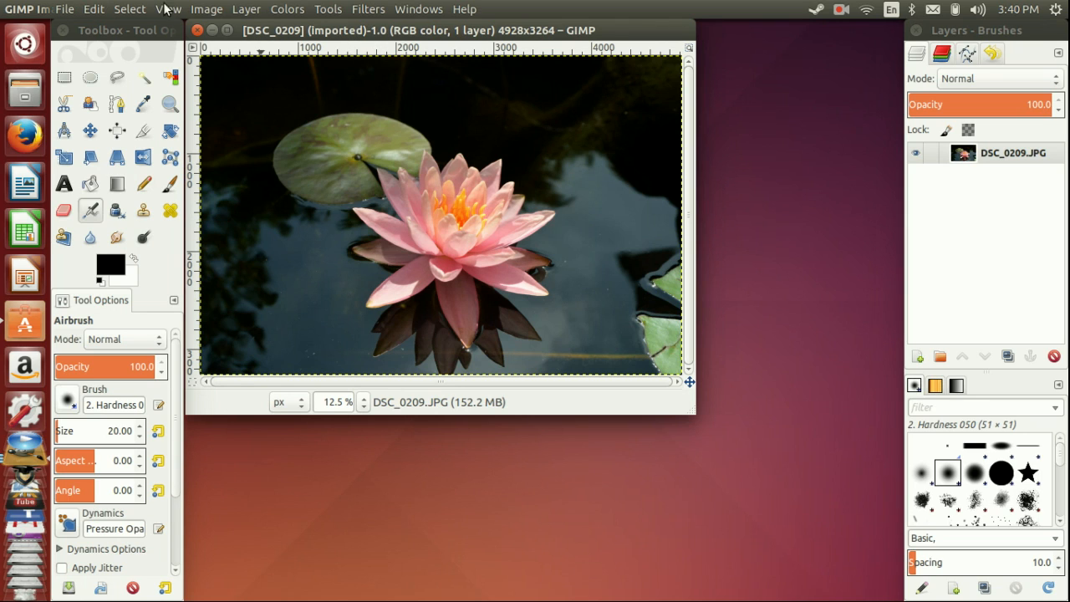
pyautogui.click(203, 10)
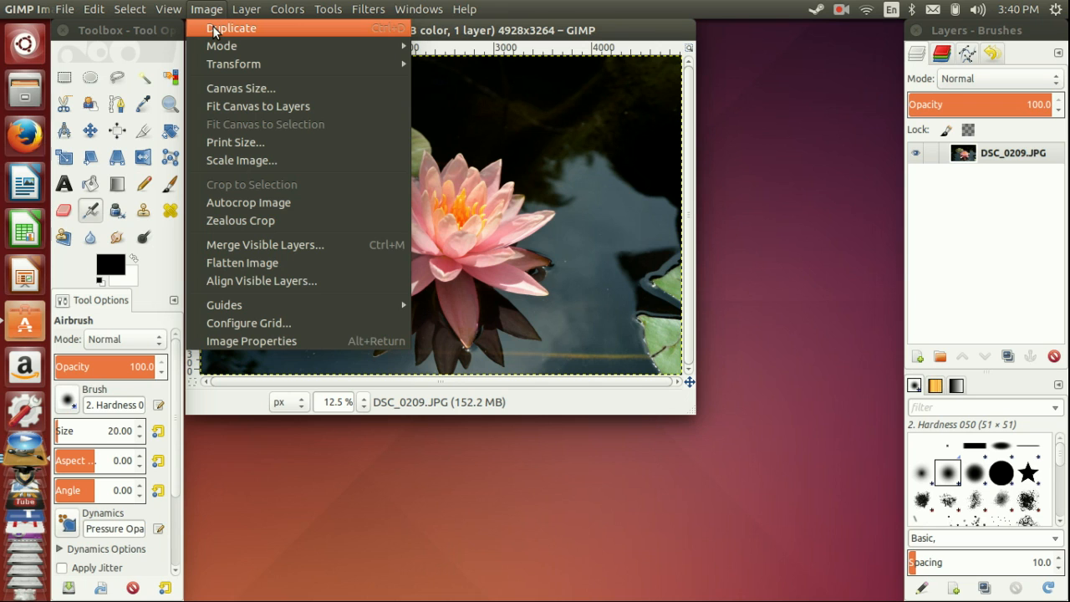
pyautogui.click(222, 29)
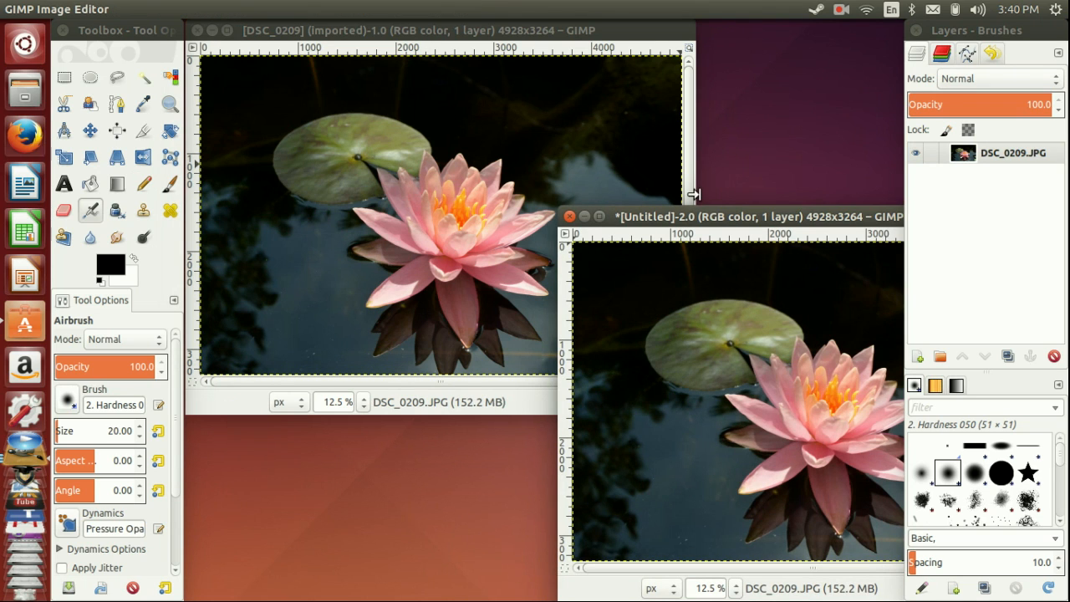
pyautogui.moveTo(693, 217); pyautogui.dragTo(406, 132)
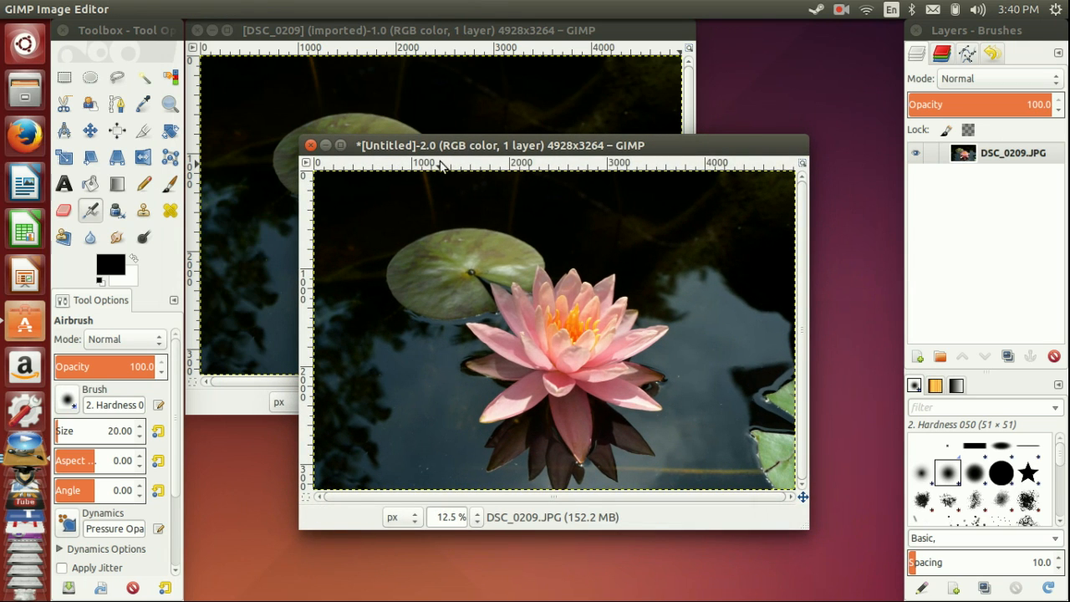
pyautogui.click(197, 31)
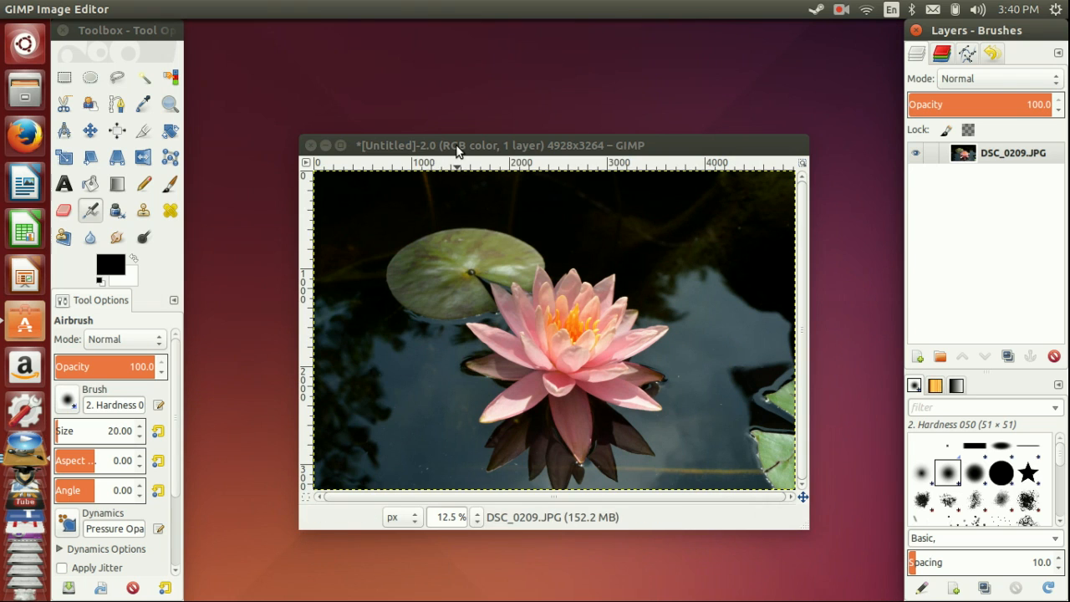
# - Reposition and enlarge the duplicate's image window so it fills the space between the toolbox and the Layers dock
pyautogui.moveTo(456, 151); pyautogui.dragTo(340, 33)
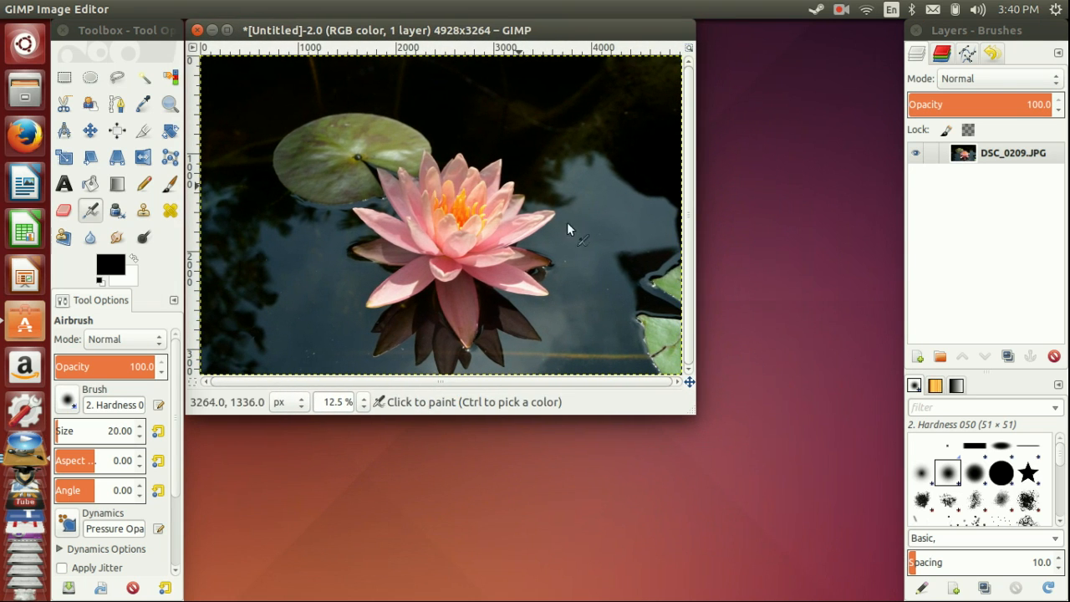
pyautogui.moveTo(686, 408); pyautogui.dragTo(807, 513)
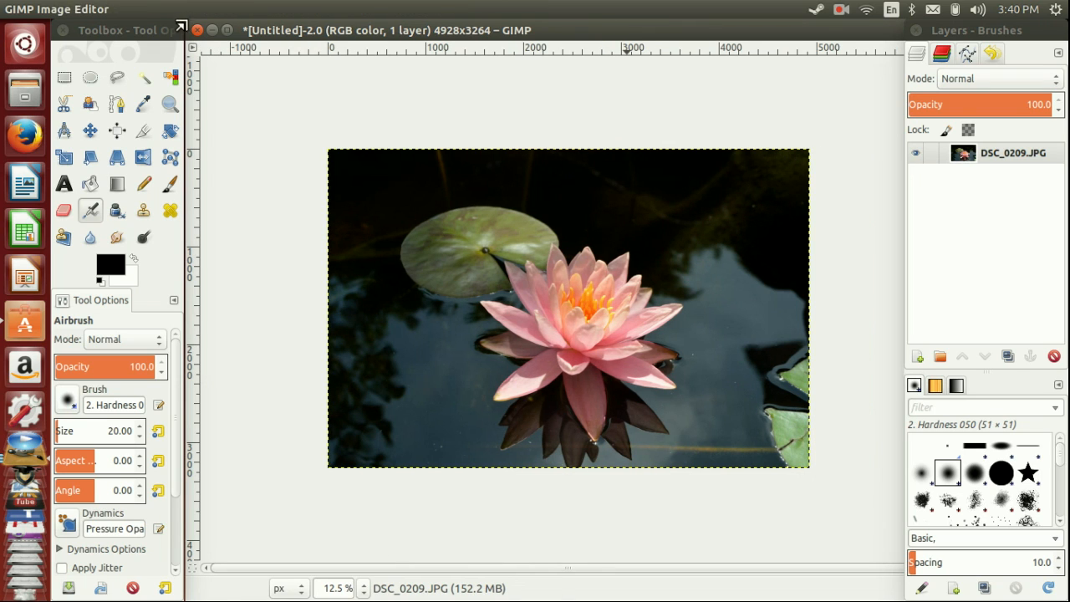
pyautogui.moveTo(185, 26)
pyautogui.mouseDown()
pyautogui.moveTo(216, 32)
pyautogui.moveTo(185, 34)
pyautogui.mouseUp()
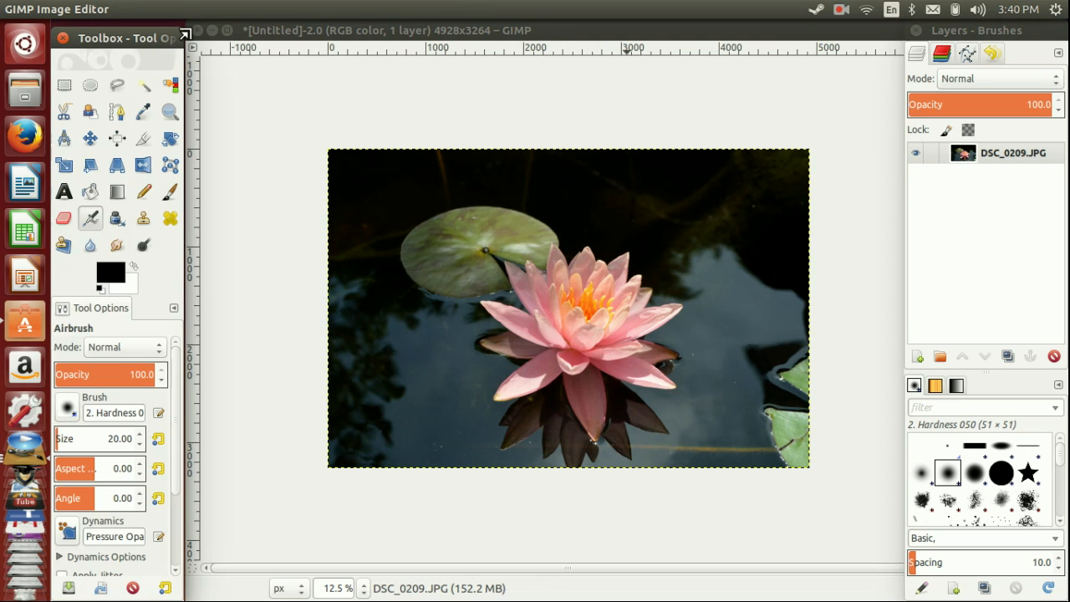
pyautogui.click(375, 32)
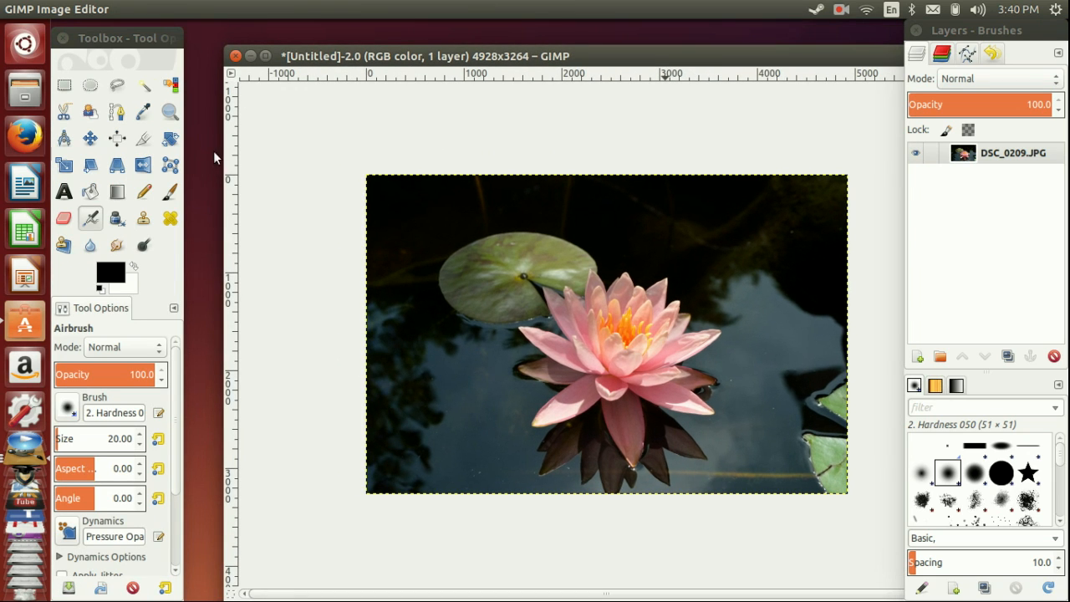
pyautogui.moveTo(226, 157); pyautogui.dragTo(620, 180)
pyautogui.moveTo(808, 66); pyautogui.dragTo(381, 42)
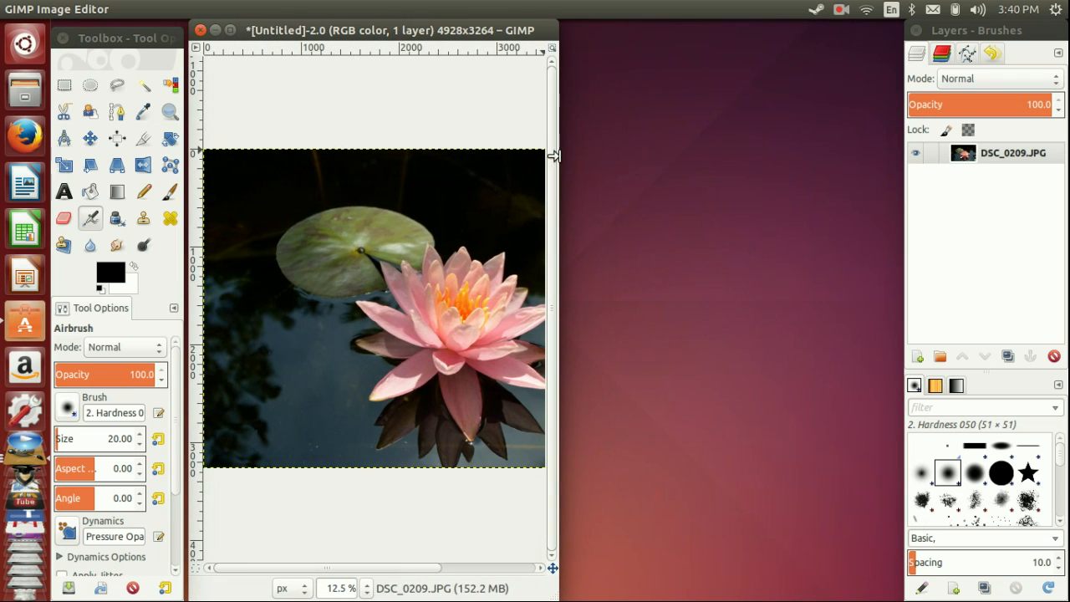
pyautogui.moveTo(729, 162); pyautogui.dragTo(891, 156)
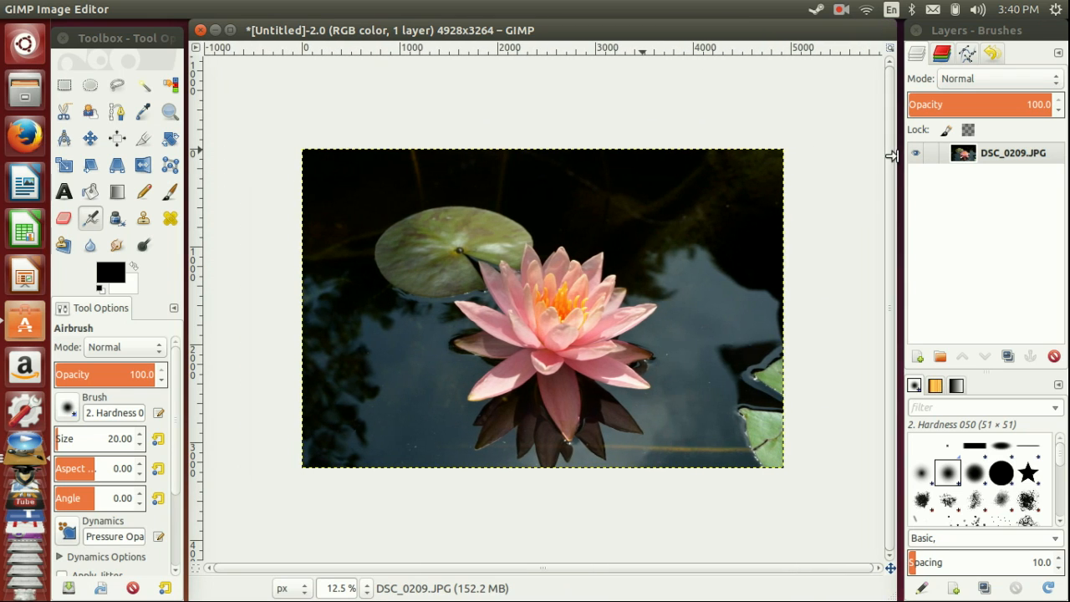
# - Fit the image in its window and shrink-wrap the window around it
pyautogui.moveTo(229, 8)
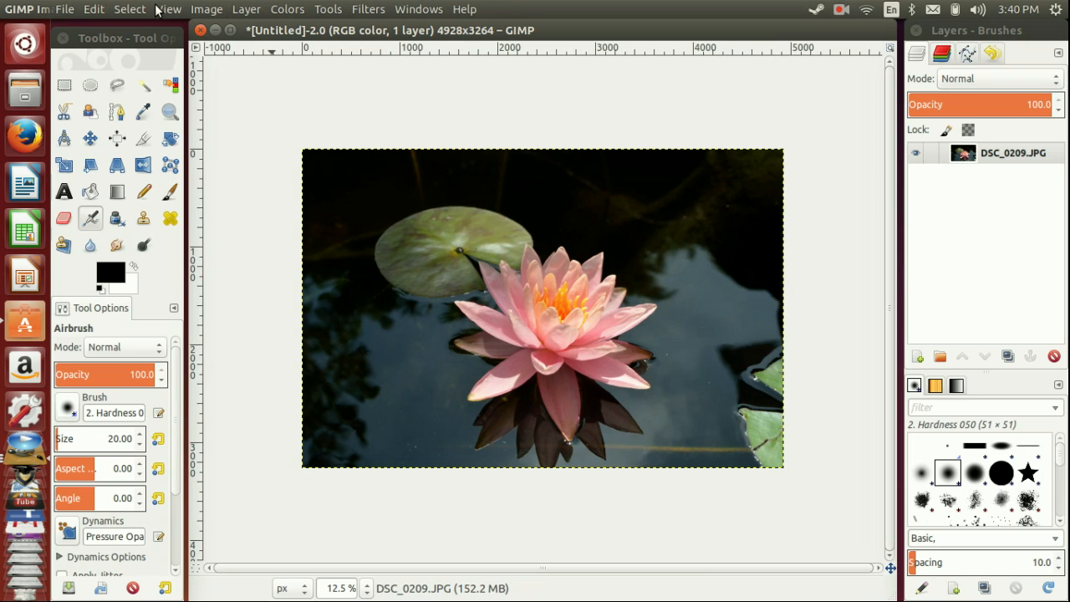
pyautogui.click(206, 9)
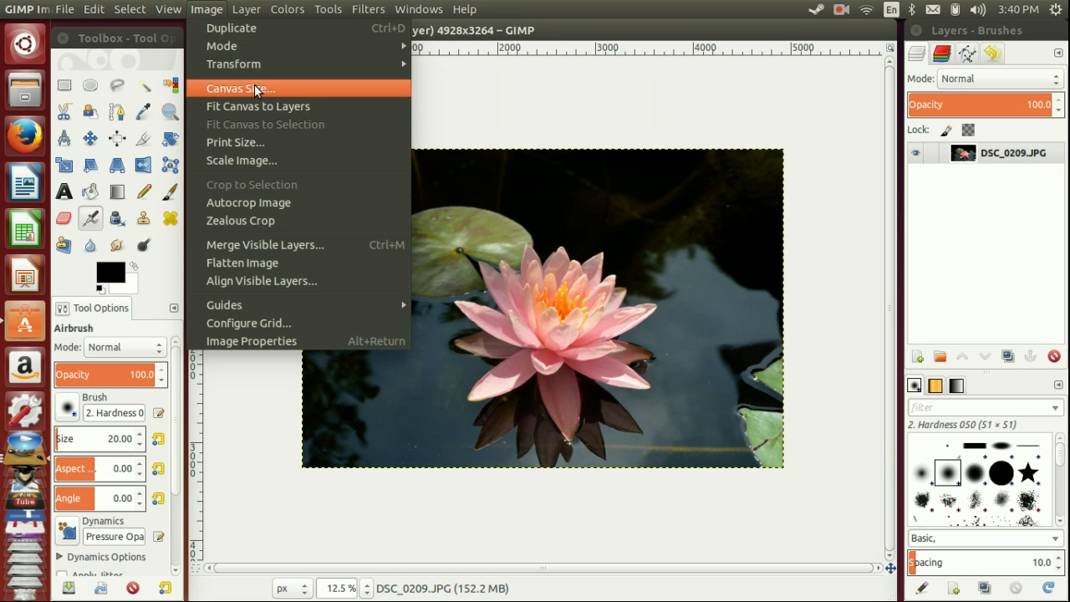
pyautogui.moveTo(170, 16)
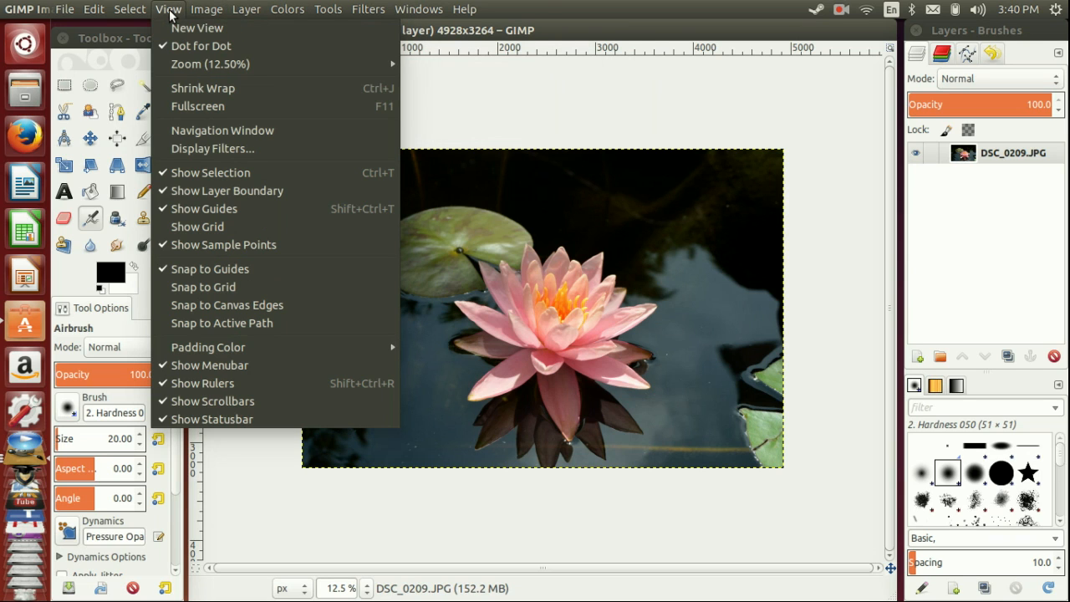
pyautogui.moveTo(251, 65)
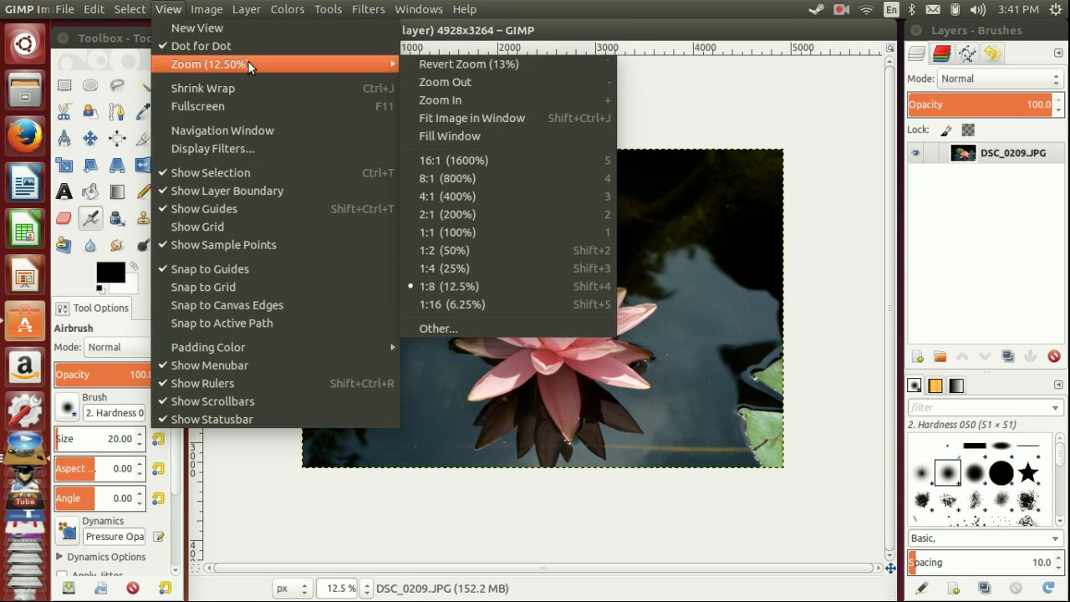
pyautogui.click(468, 118)
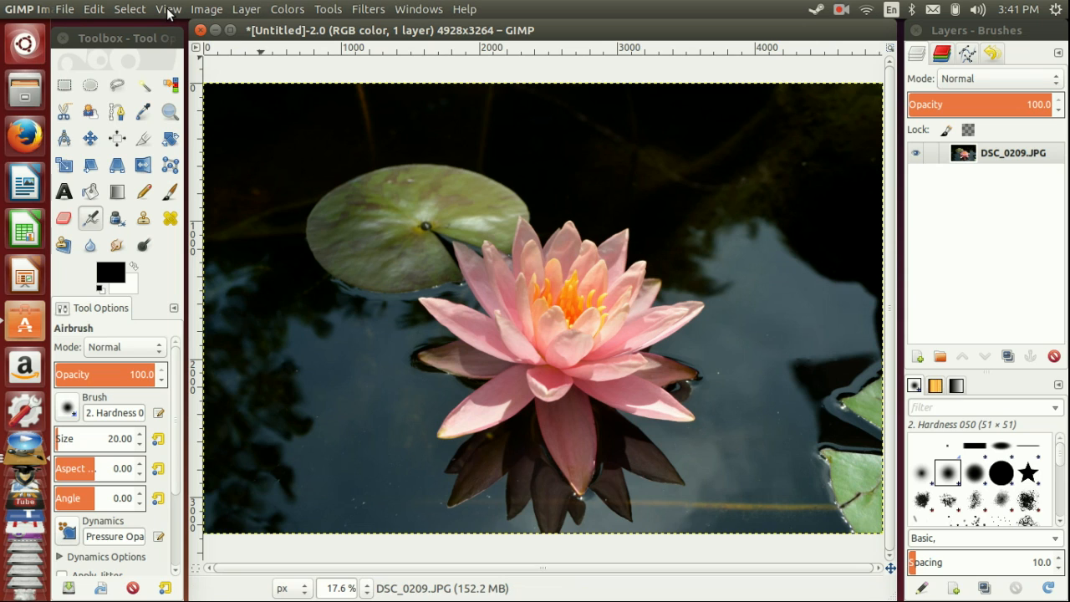
pyautogui.click(168, 9)
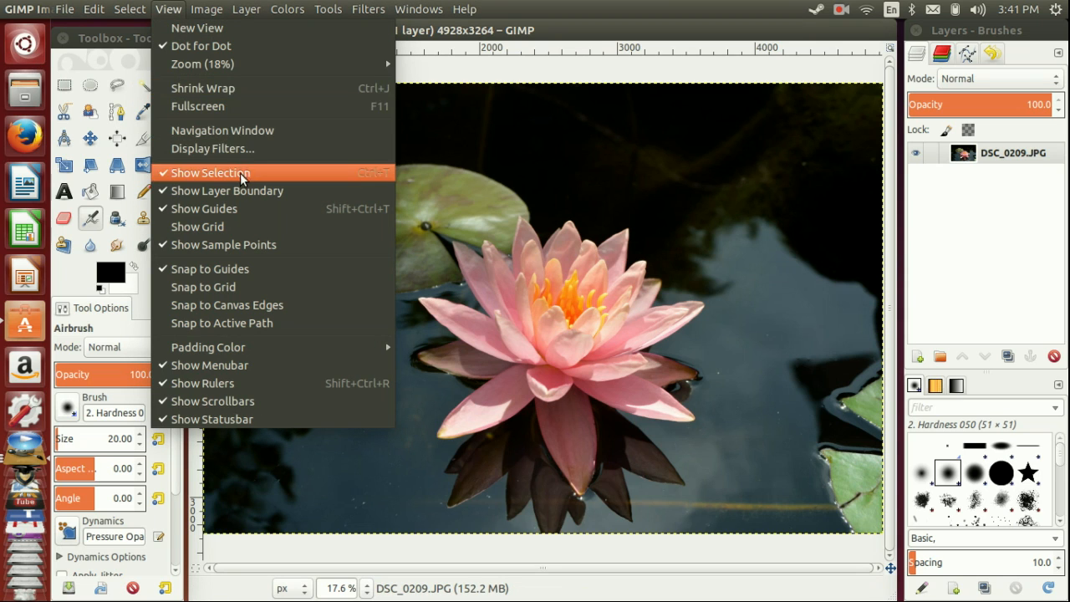
pyautogui.click(243, 88)
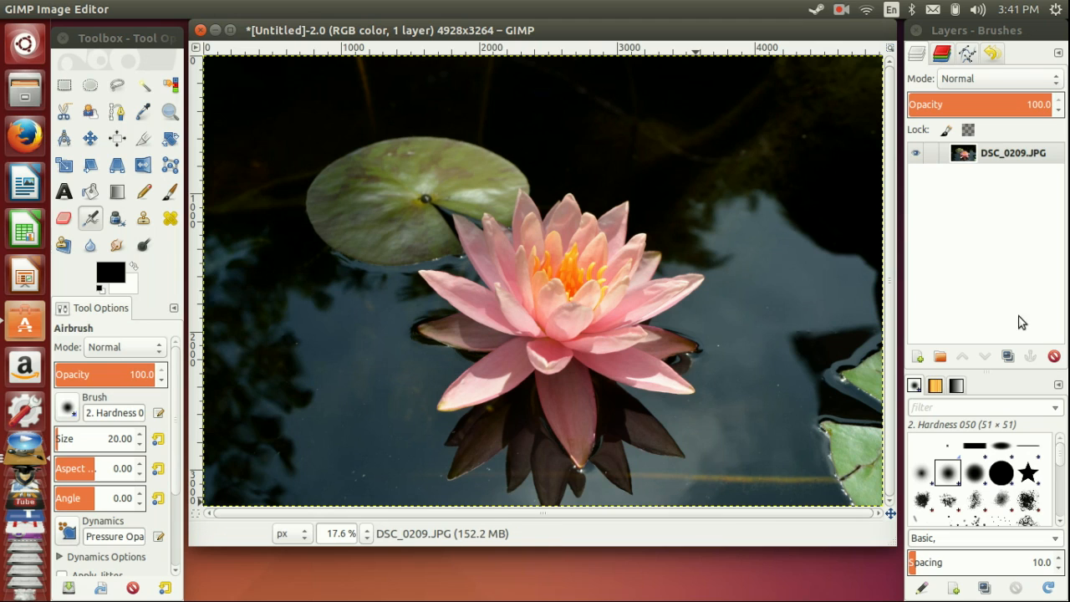
# - Rename the DSC_0209.JPG layer as Original
pyautogui.doubleClick(1003, 153)
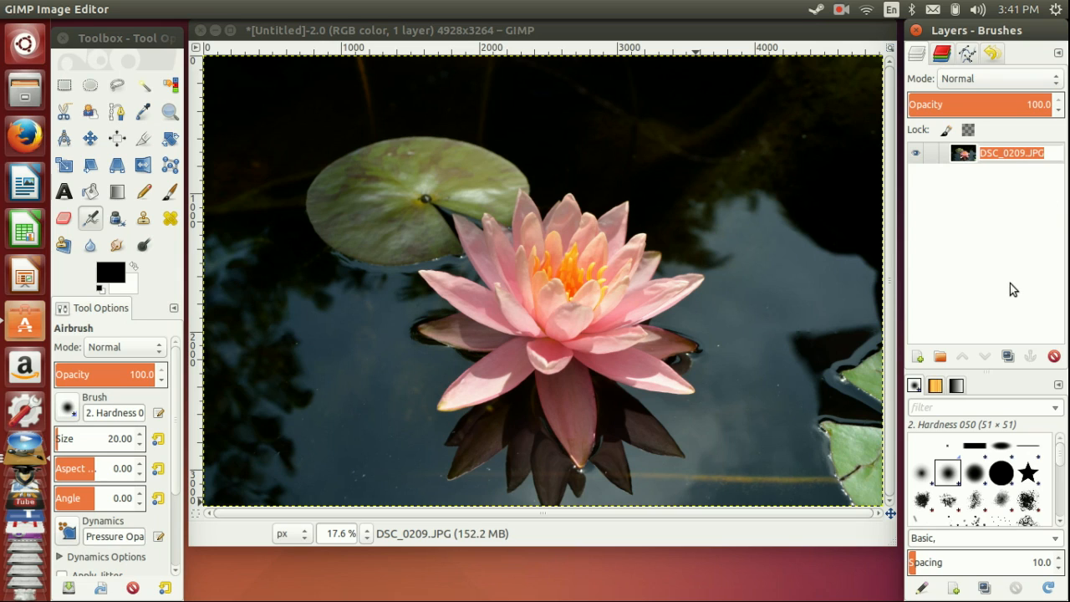
pyautogui.write('Original')
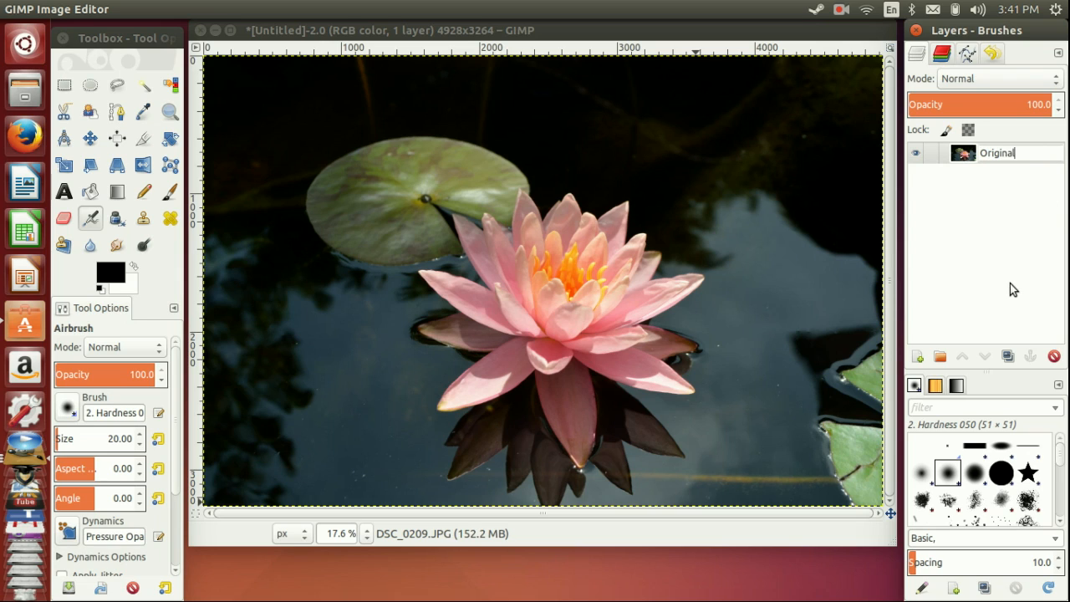
pyautogui.press('Return')
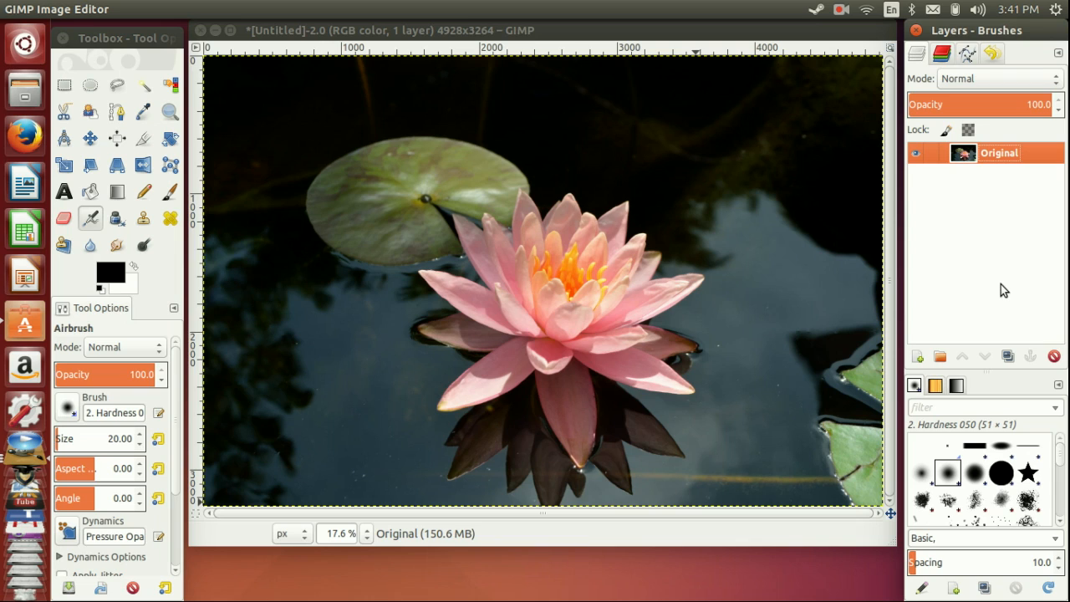
# - Duplicate the Original layer and name the copy Curves
pyautogui.click(1007, 356)
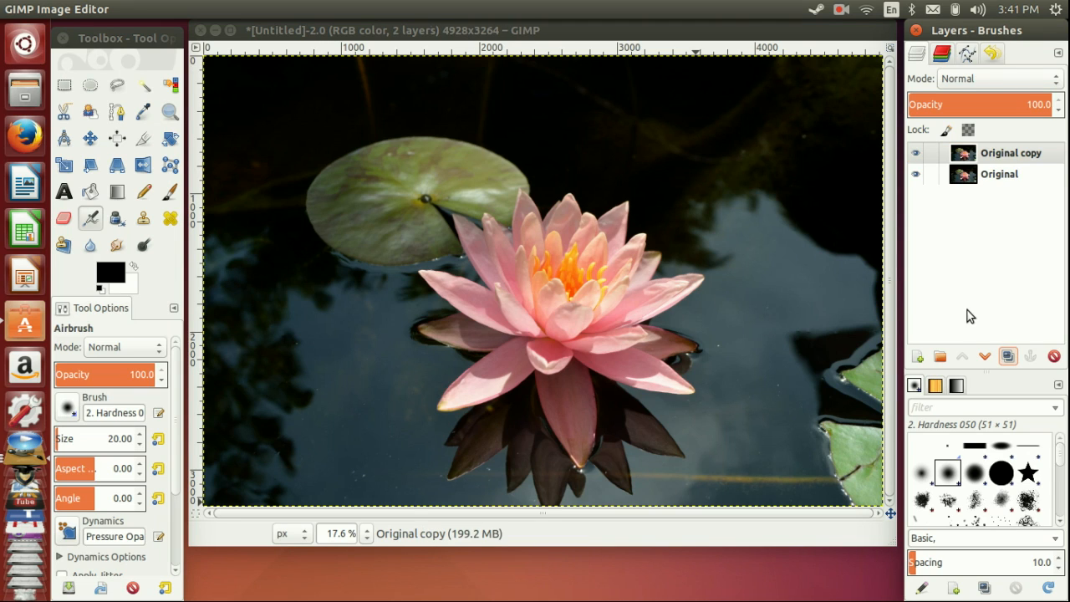
pyautogui.doubleClick(1008, 155)
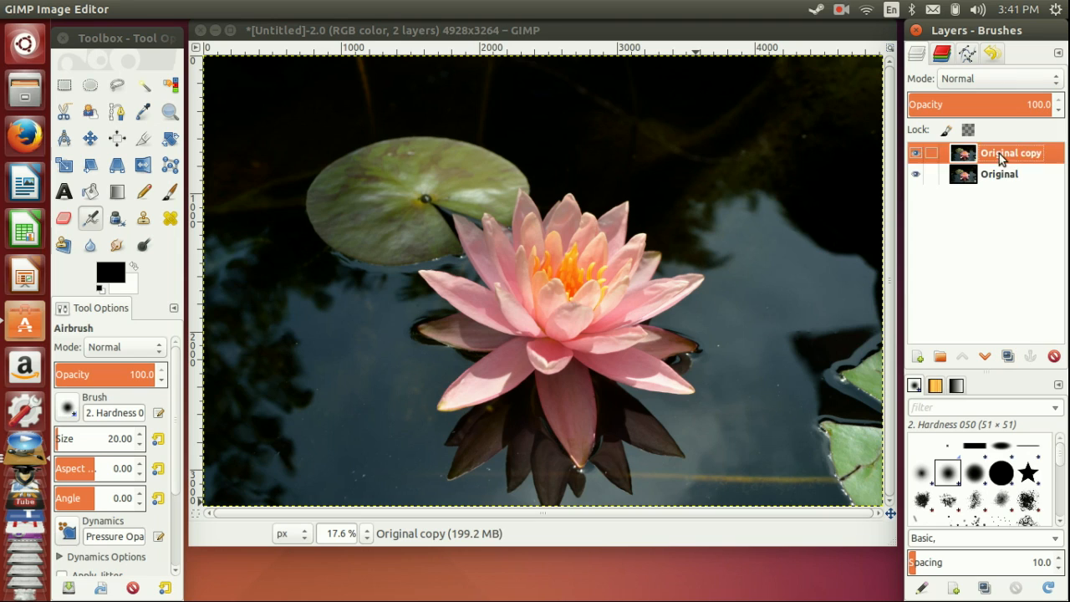
pyautogui.write('Curv')
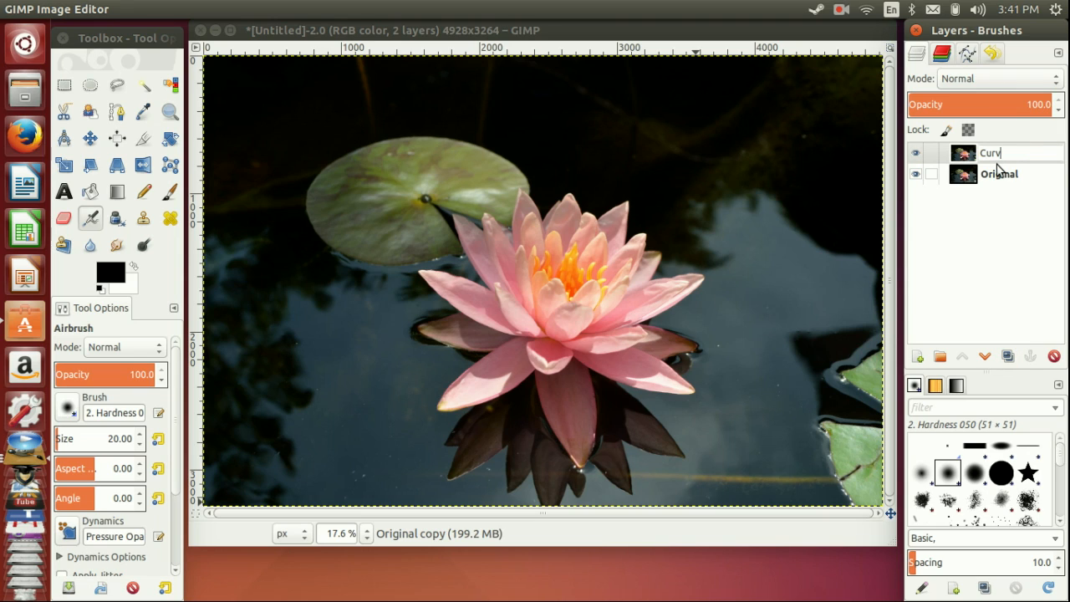
pyautogui.write('es')
pyautogui.press('Return')
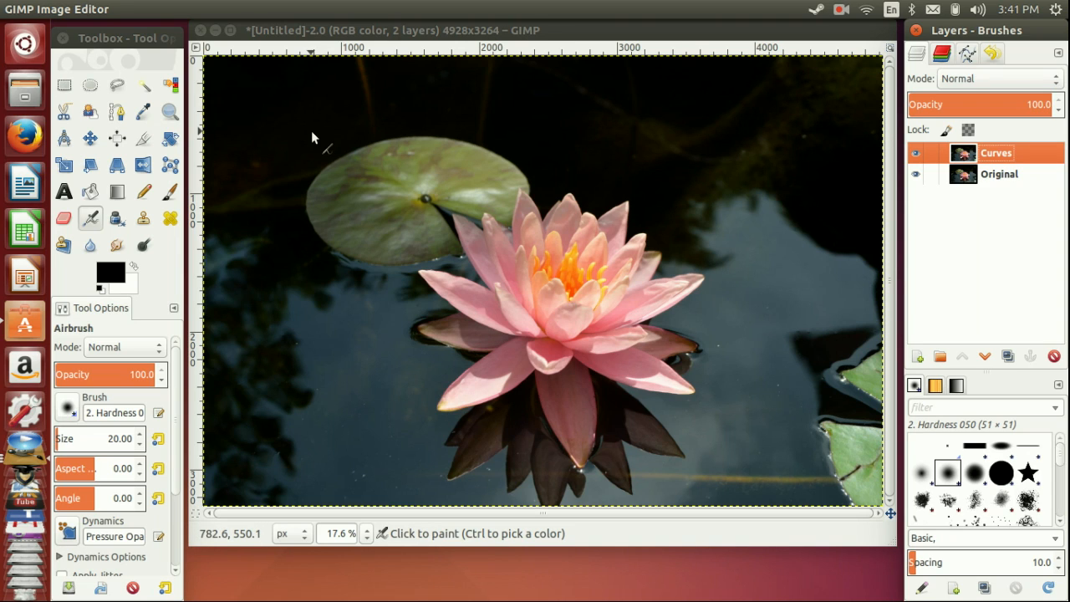
# - Start a Curves adjustment on the Curves layer and shape an S-curve in the Value channel, lowering the shadows and raising the highlights
pyautogui.click(331, 34)
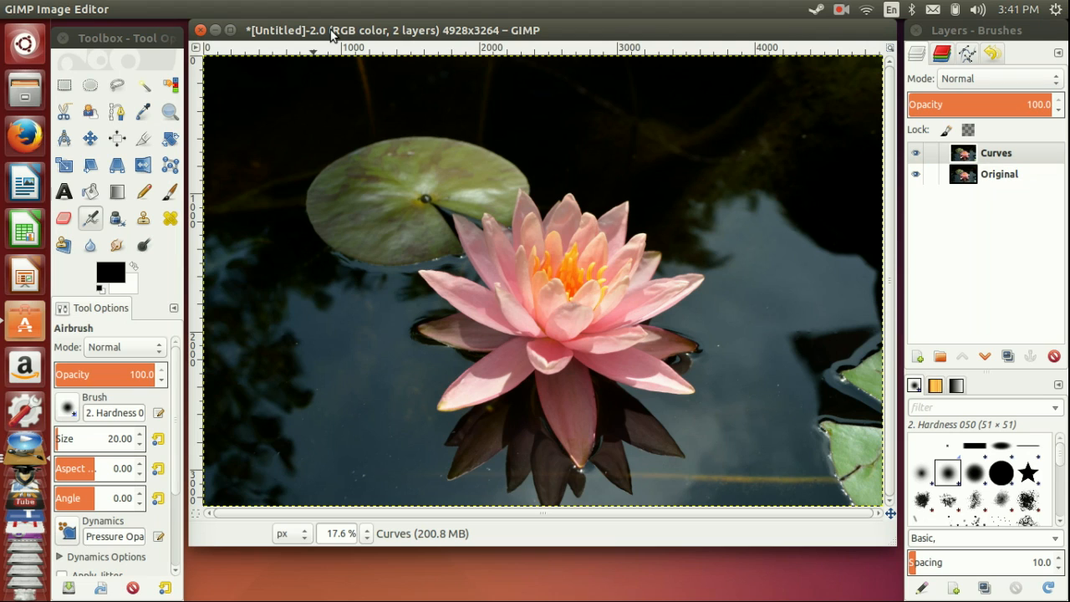
pyautogui.moveTo(302, 12)
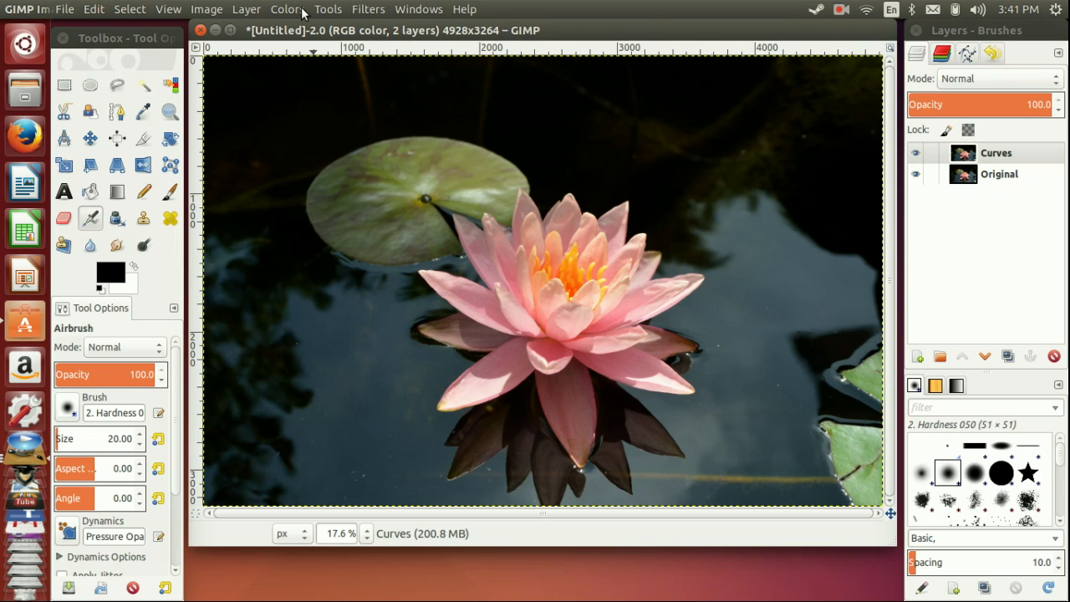
pyautogui.click(302, 12)
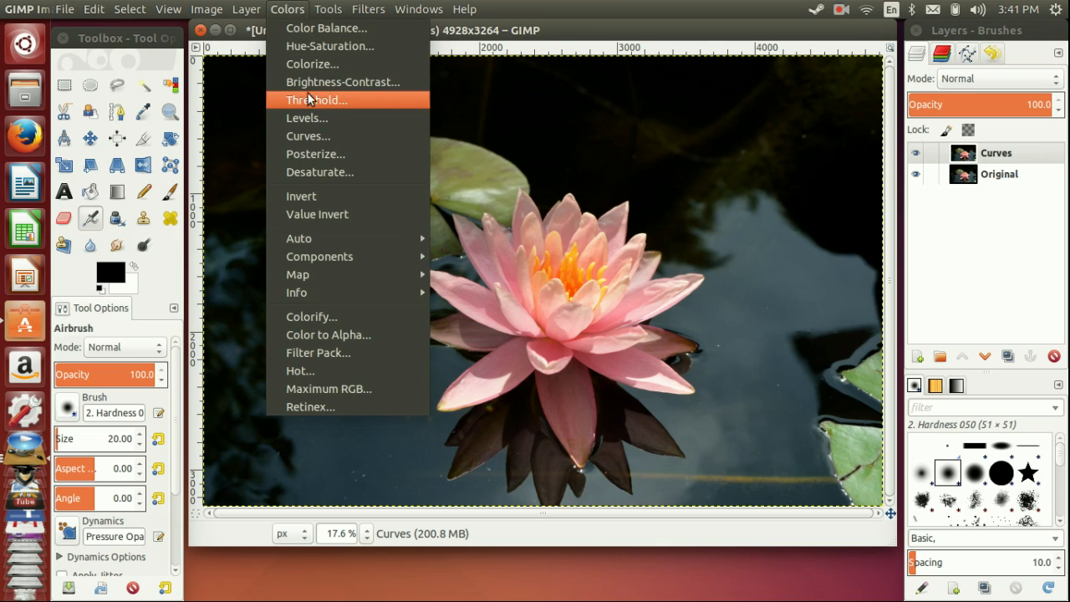
pyautogui.click(311, 134)
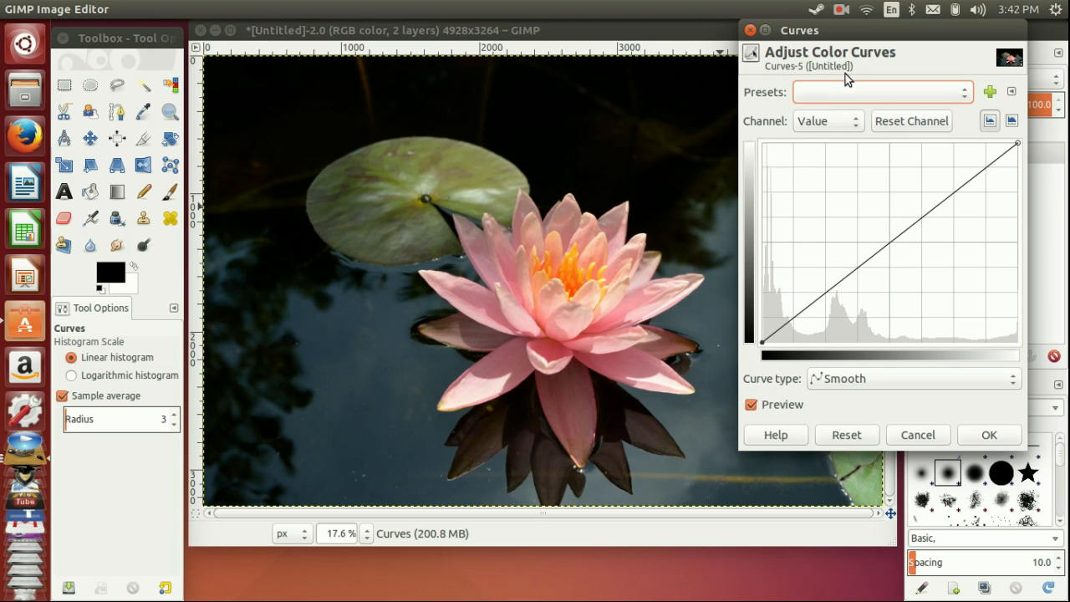
pyautogui.moveTo(841, 37); pyautogui.dragTo(769, 72)
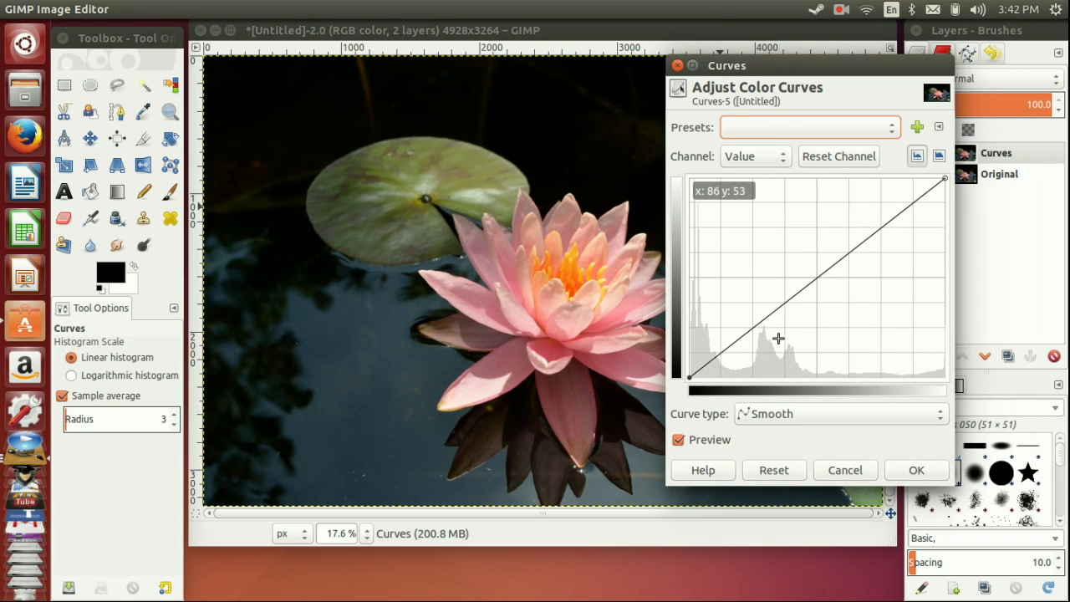
pyautogui.moveTo(766, 323); pyautogui.dragTo(771, 335)
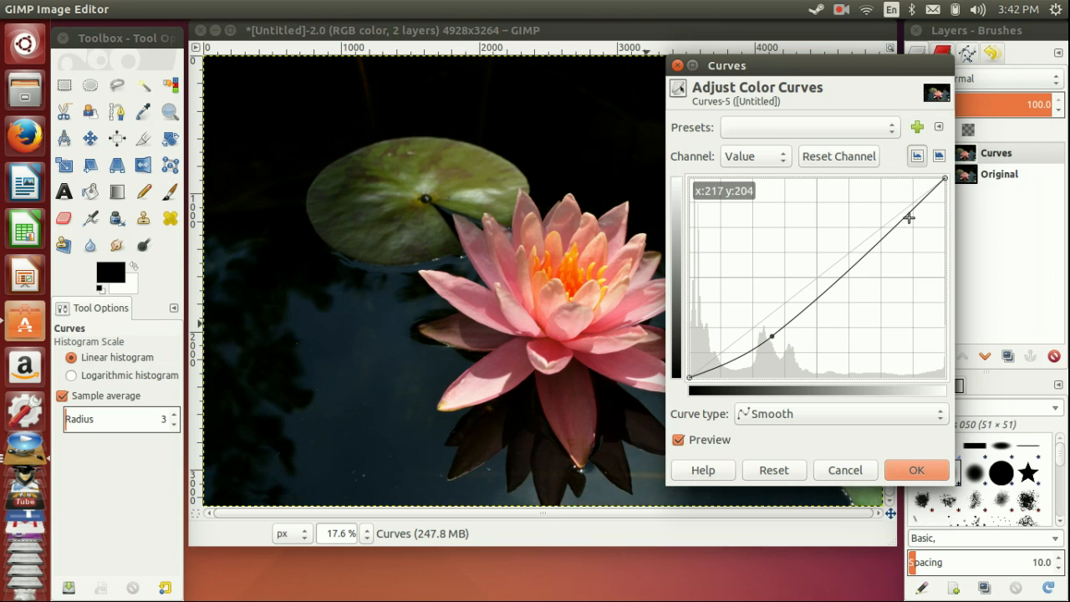
pyautogui.moveTo(908, 217); pyautogui.dragTo(895, 196)
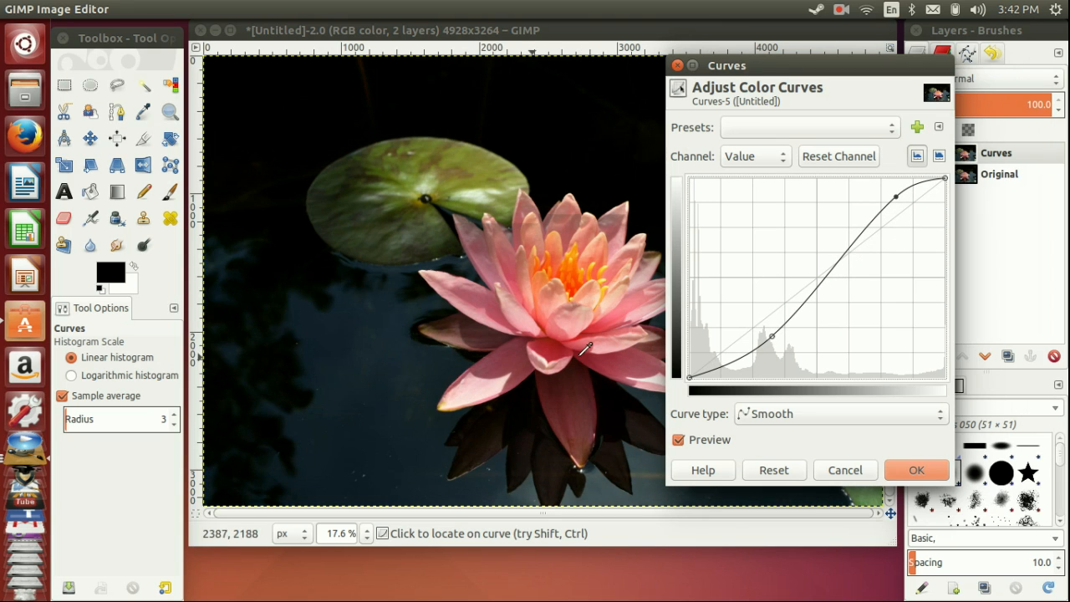
# - Move the Value curve's shadow point further into the dark tones, slightly below the diagonal at about x 40, y 20
pyautogui.moveTo(769, 336); pyautogui.dragTo(738, 357)
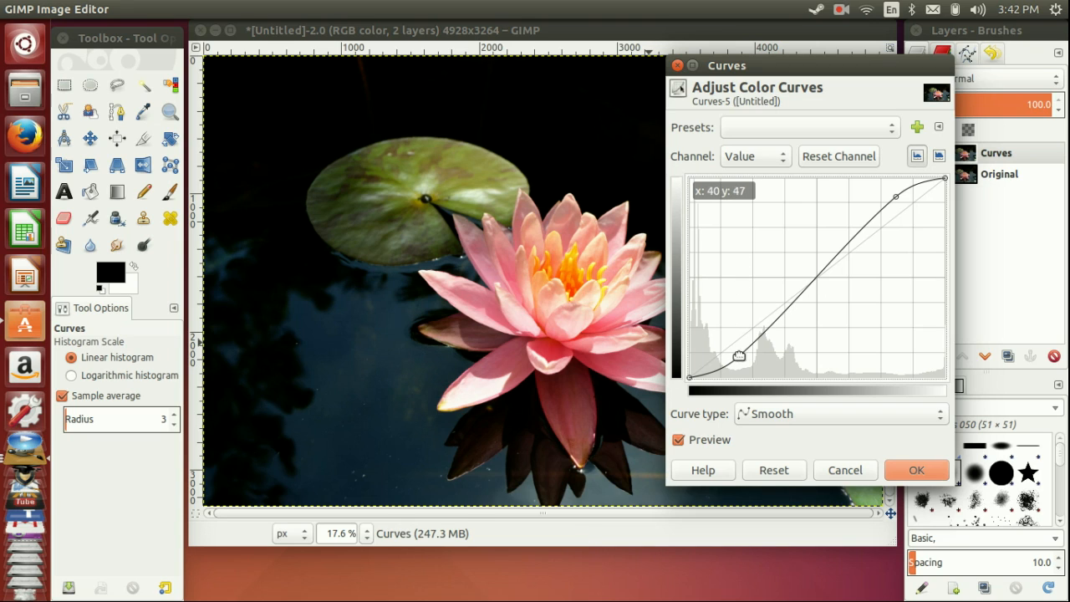
pyautogui.moveTo(739, 351)
pyautogui.mouseDown()
pyautogui.moveTo(740, 368)
pyautogui.moveTo(732, 361)
pyautogui.mouseUp()
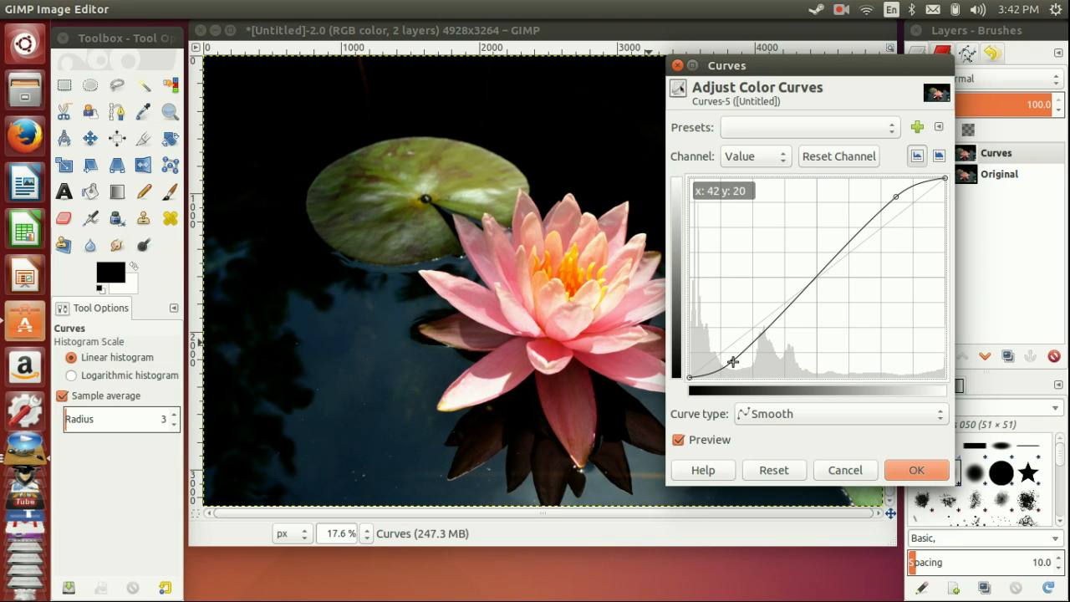
pyautogui.moveTo(732, 361); pyautogui.dragTo(705, 334)
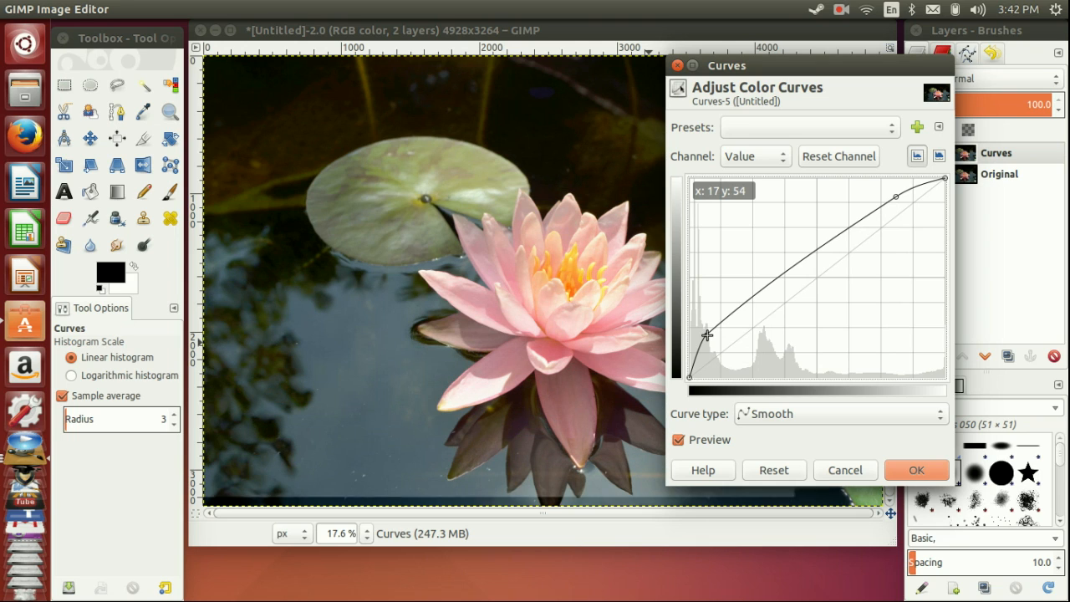
pyautogui.moveTo(706, 334); pyautogui.dragTo(729, 360)
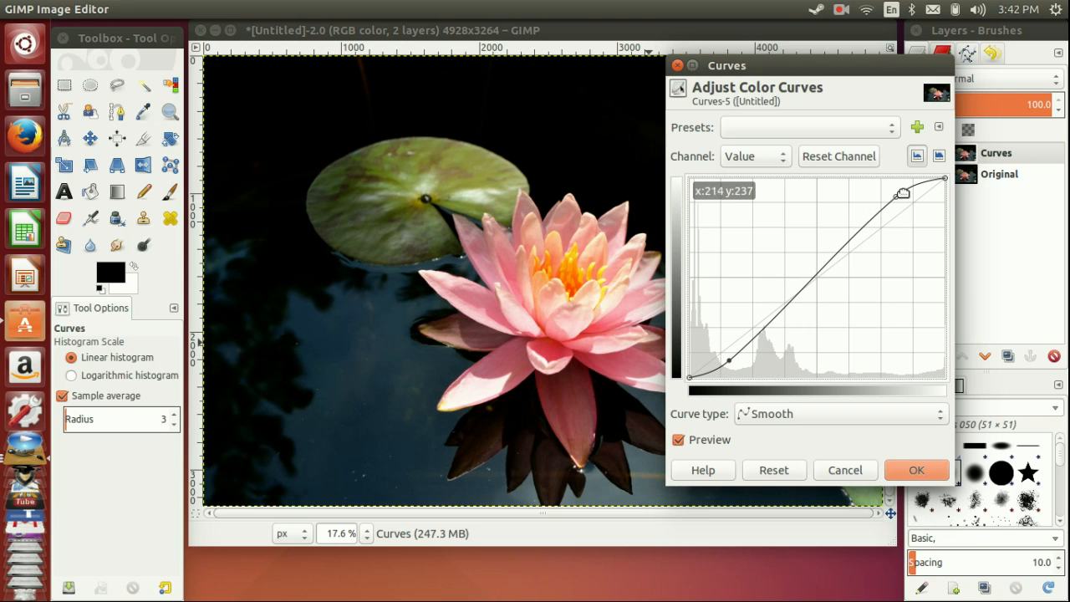
# - Shift the highlight point to about x 213, y 229, add a midtone point slightly below the diagonal, and apply the curve
pyautogui.moveTo(895, 197)
pyautogui.mouseDown()
pyautogui.moveTo(913, 217)
pyautogui.moveTo(904, 199)
pyautogui.mouseUp()
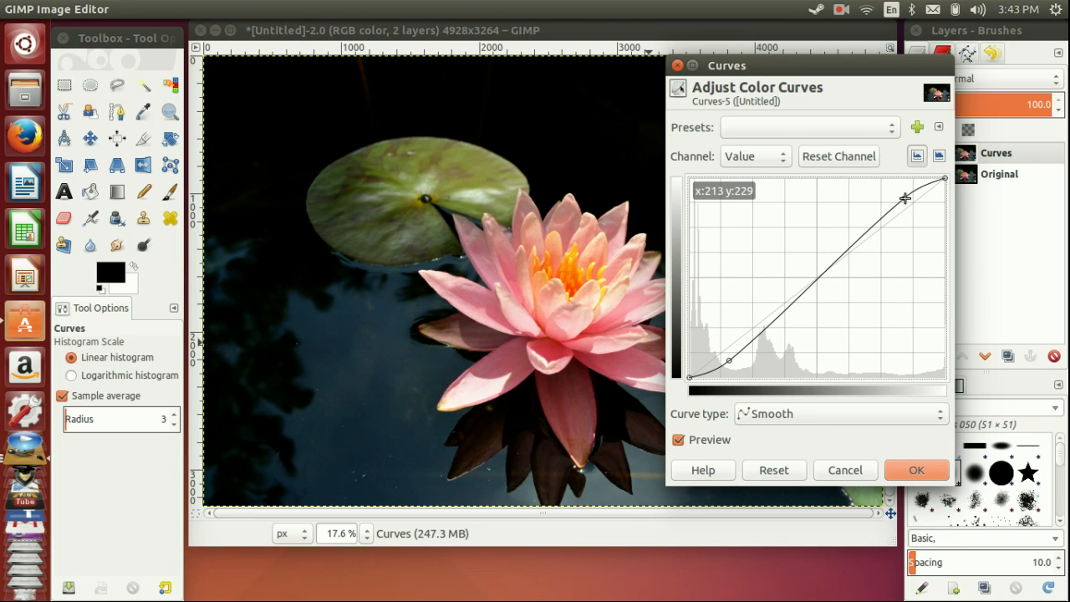
pyautogui.moveTo(816, 278); pyautogui.dragTo(819, 296)
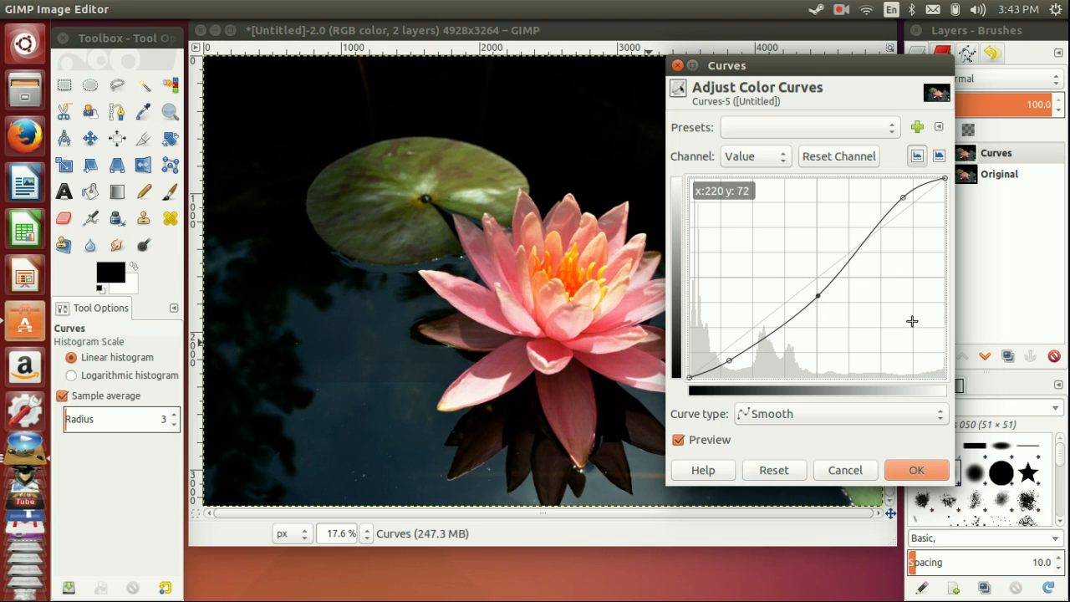
pyautogui.moveTo(798, 77); pyautogui.dragTo(862, 65)
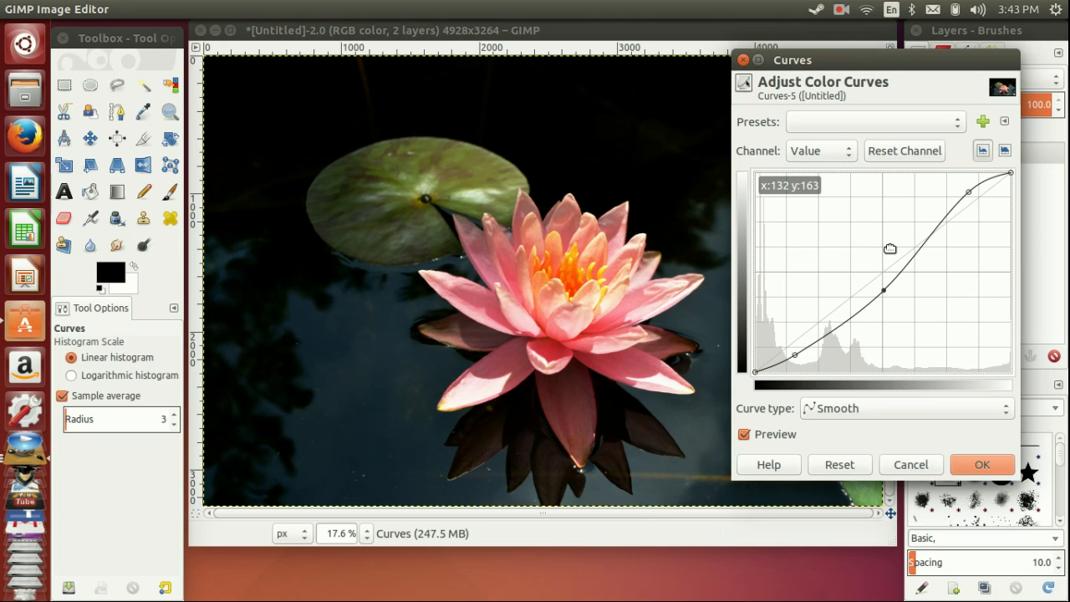
pyautogui.click(982, 466)
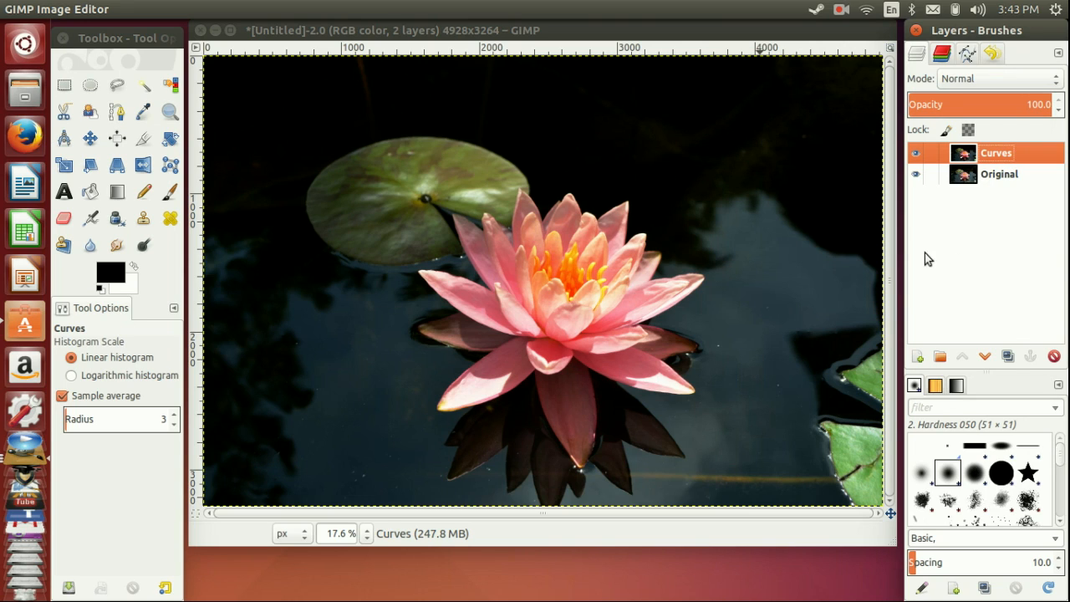
# - Duplicate the Curves layer and name the copy Saturation
pyautogui.click(1007, 356)
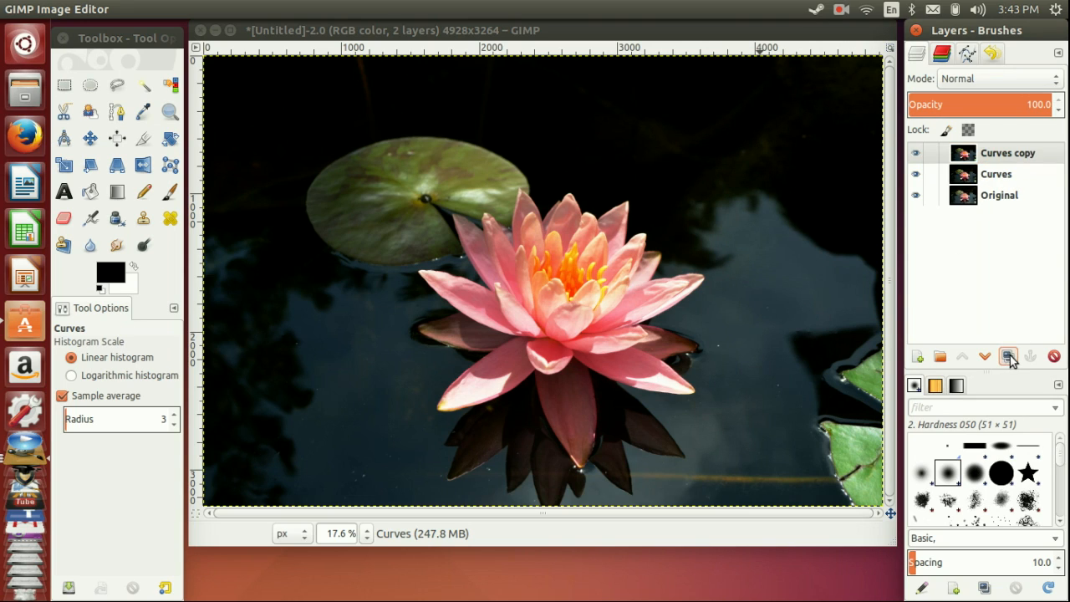
pyautogui.doubleClick(1003, 154)
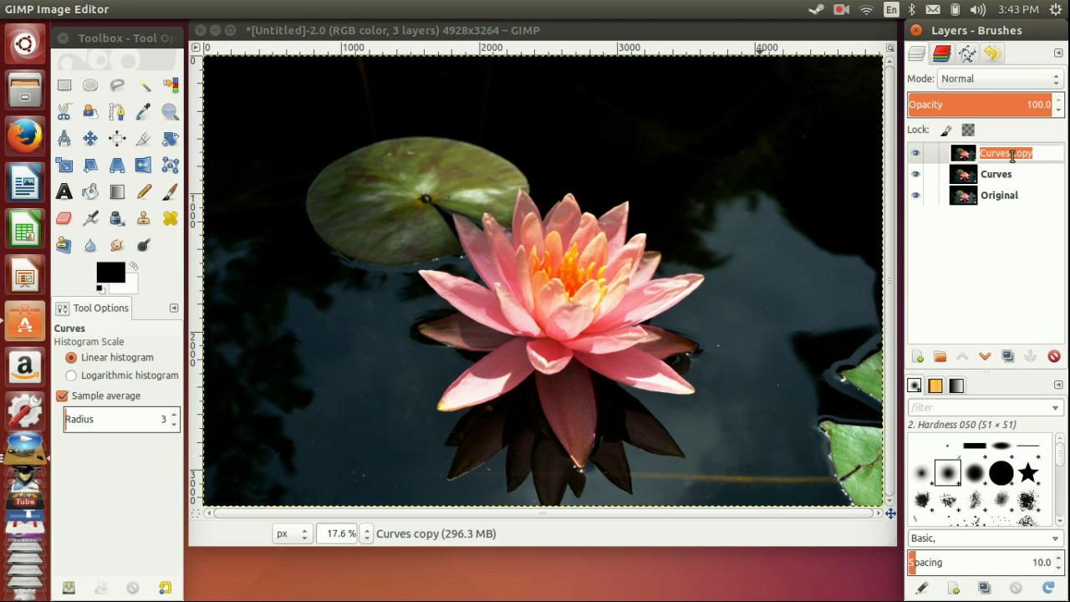
pyautogui.write('Saturation')
pyautogui.press('Return')
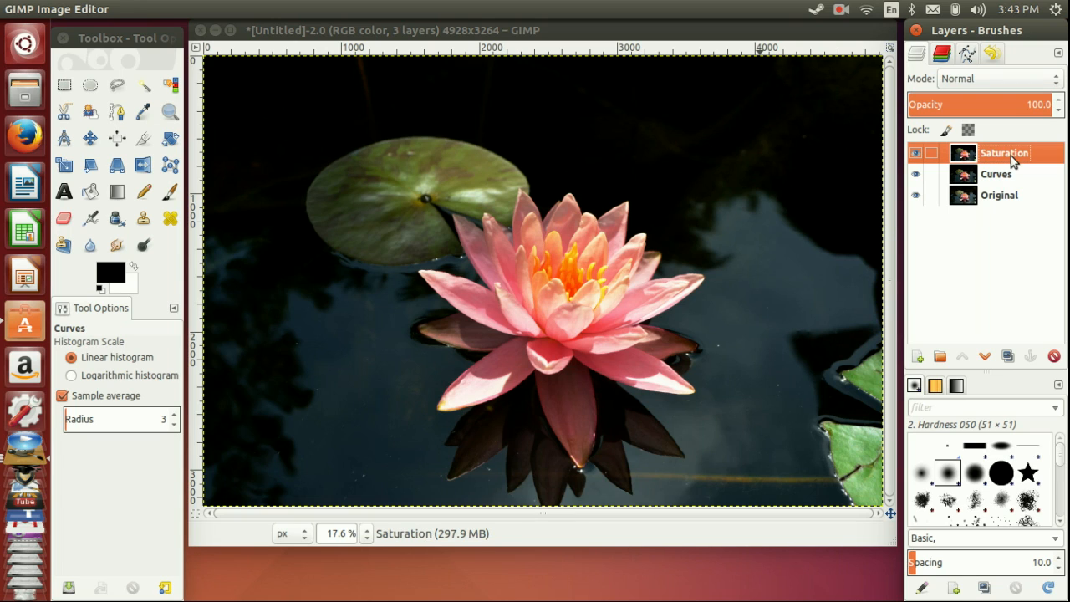
# - Start a Hue-Saturation adjustment on the Saturation layer and set the master saturation to 20
pyautogui.click(342, 31)
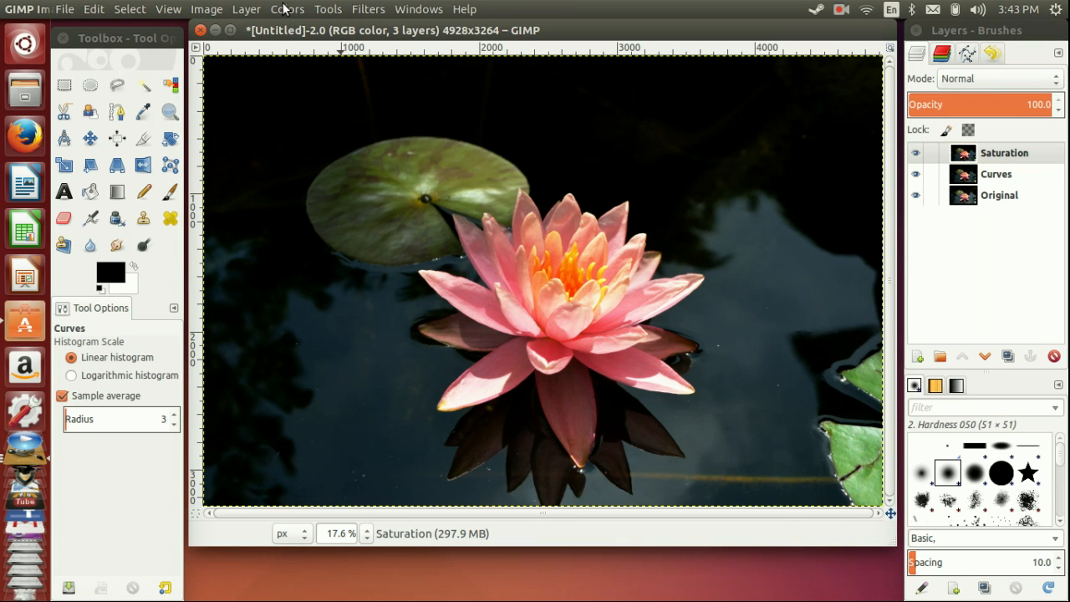
pyautogui.click(286, 9)
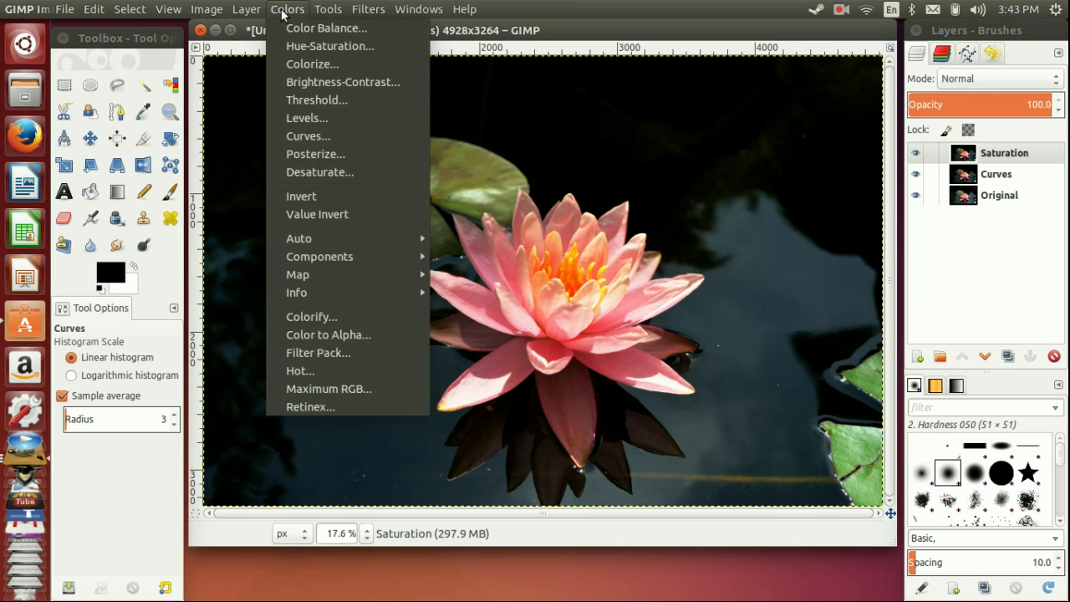
pyautogui.click(305, 46)
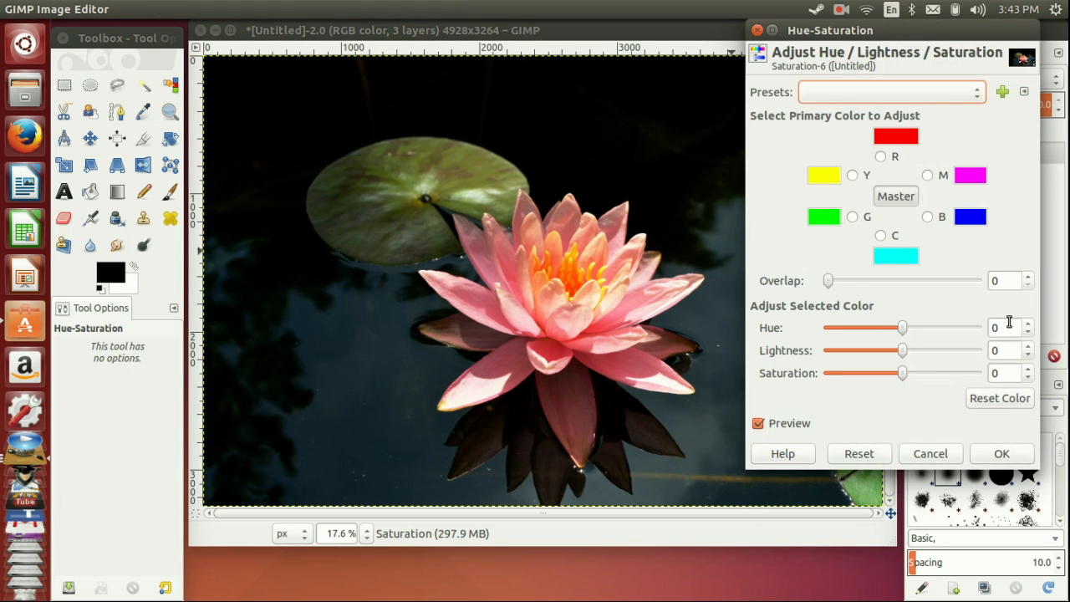
pyautogui.click(1002, 372)
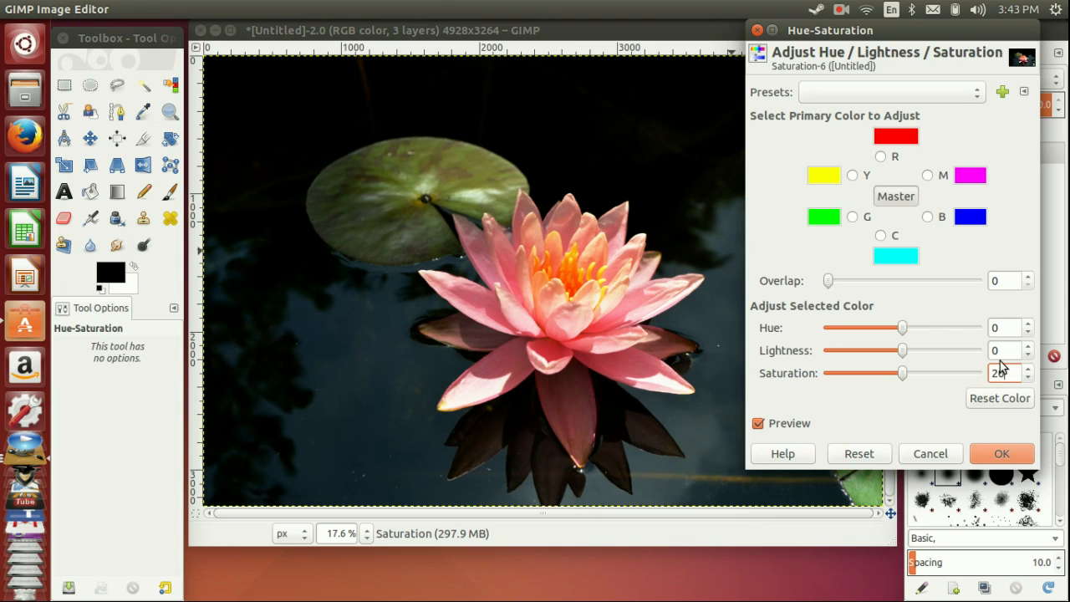
pyautogui.press('Tab')
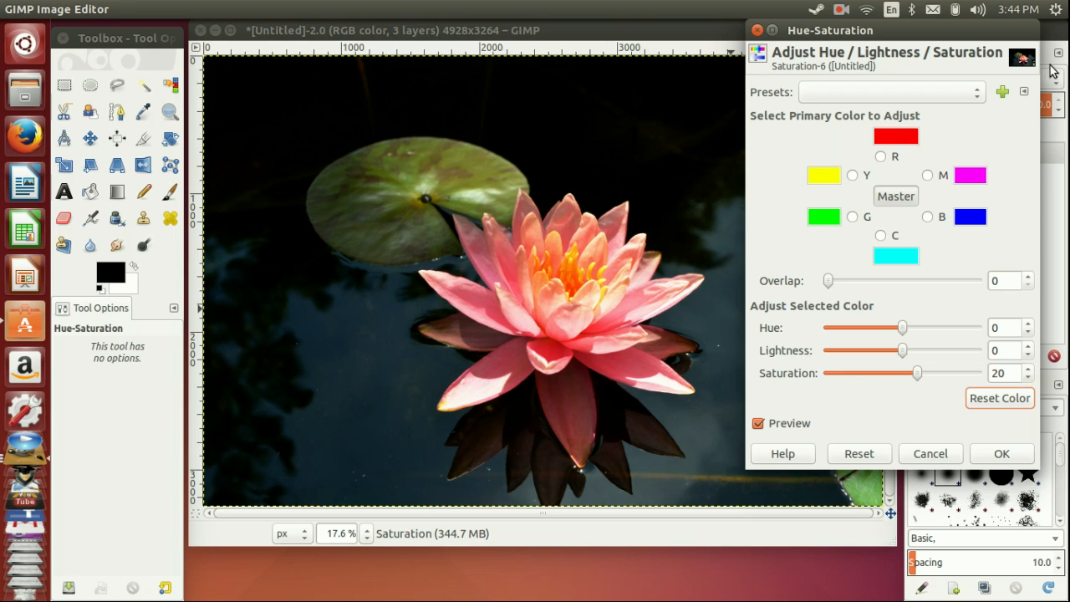
# - Try a saturation of 100 and shift the dialog around to inspect the exaggerated effect across the whole photo
pyautogui.moveTo(898, 29); pyautogui.dragTo(913, 45)
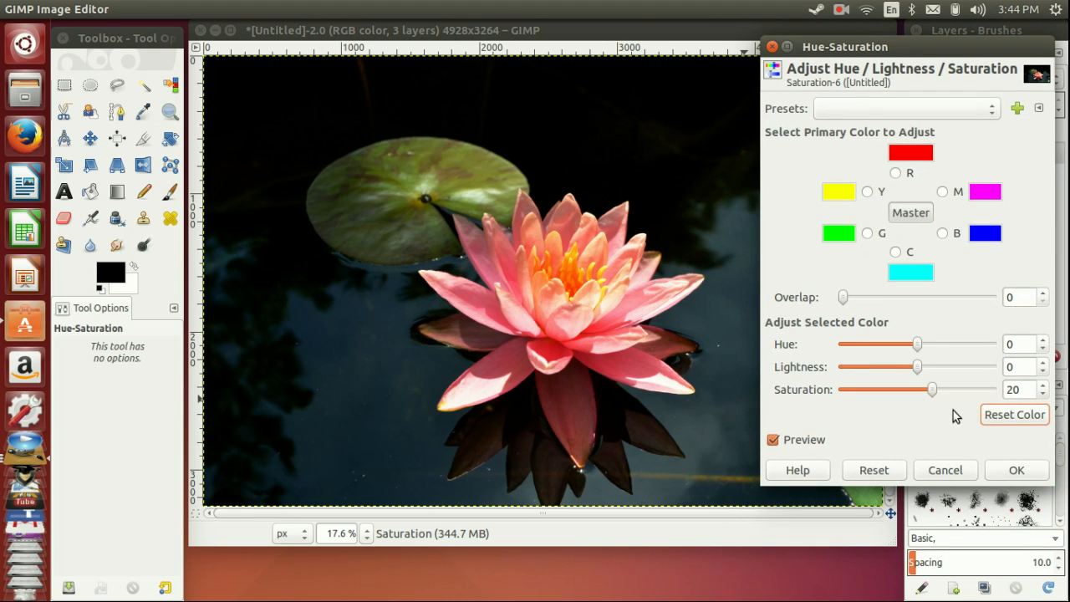
pyautogui.moveTo(935, 387); pyautogui.dragTo(1002, 427)
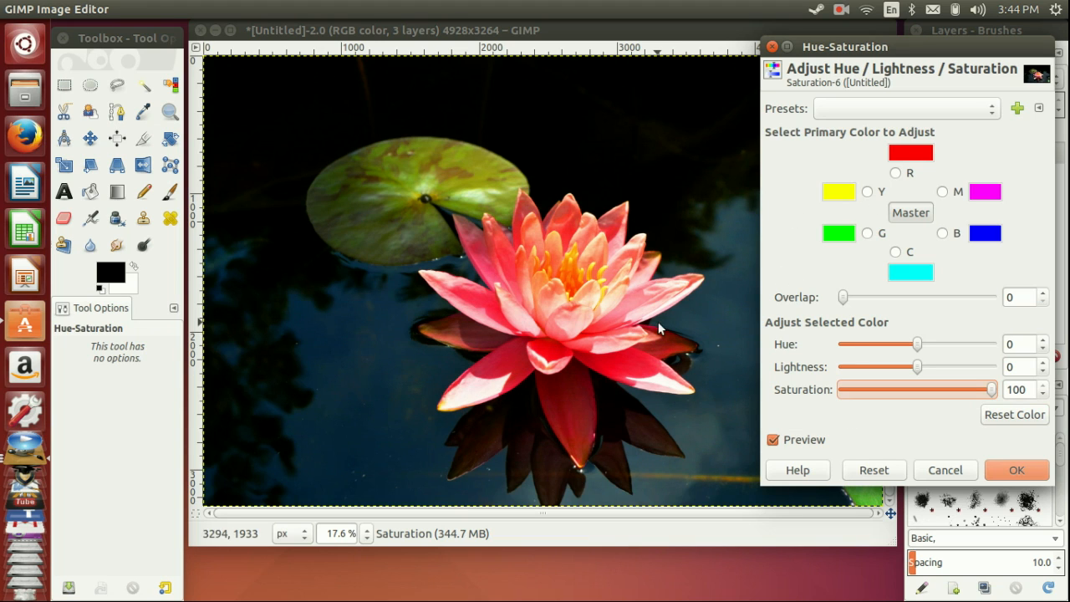
pyautogui.moveTo(901, 46)
pyautogui.mouseDown()
pyautogui.moveTo(915, 259)
pyautogui.moveTo(915, 197)
pyautogui.moveTo(657, 416)
pyautogui.moveTo(485, 280)
pyautogui.moveTo(402, 235)
pyautogui.mouseUp()
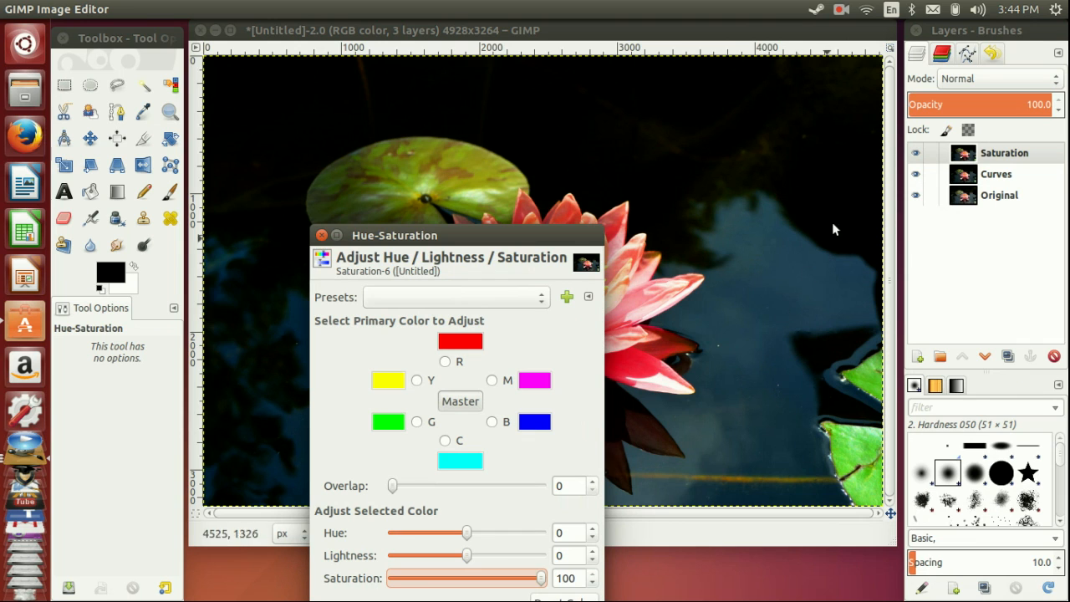
pyautogui.moveTo(477, 229); pyautogui.dragTo(940, 60)
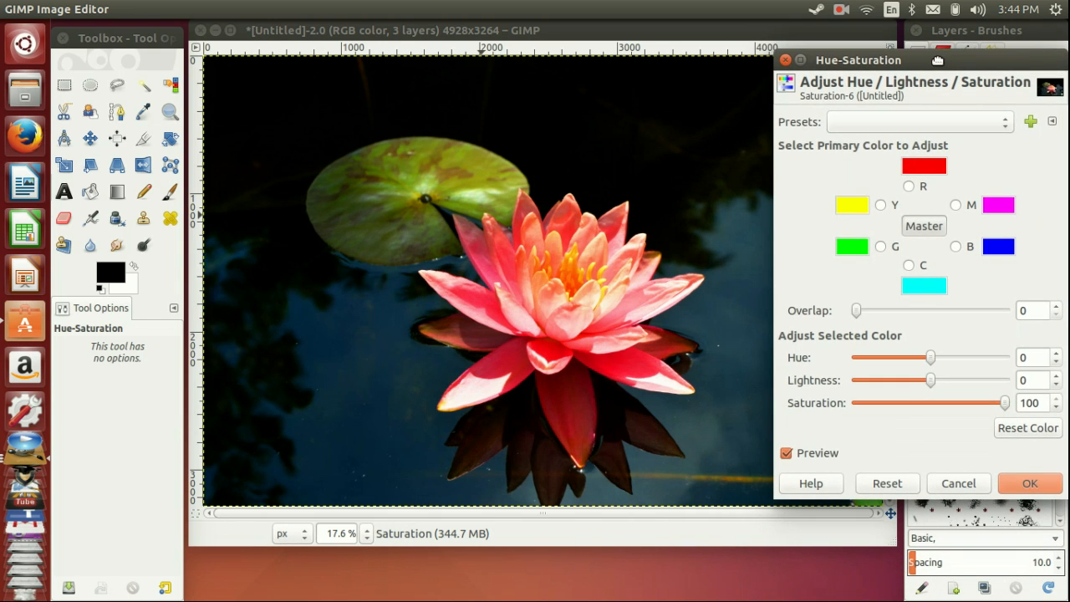
# - Set the saturation back to 20 and apply the Hue-Saturation adjustment
pyautogui.doubleClick(1027, 401)
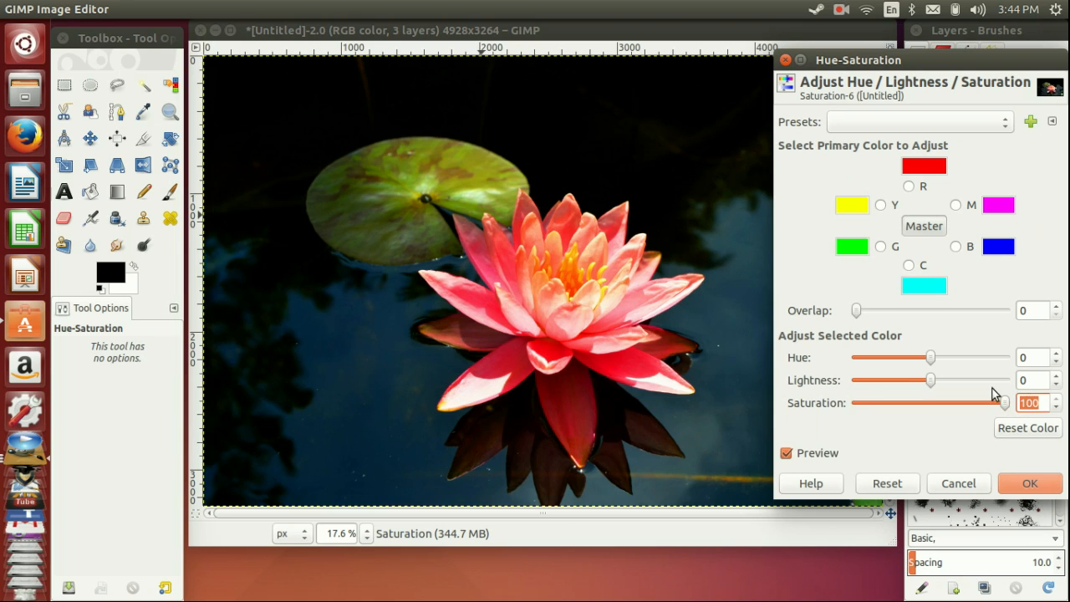
pyautogui.write('20')
pyautogui.press('Tab')
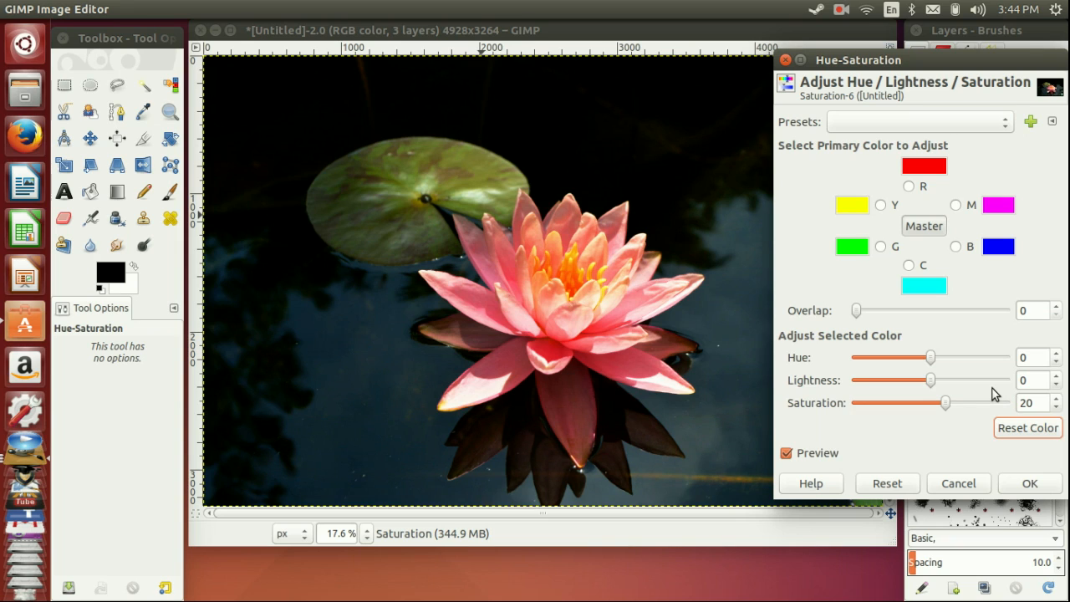
pyautogui.click(1028, 484)
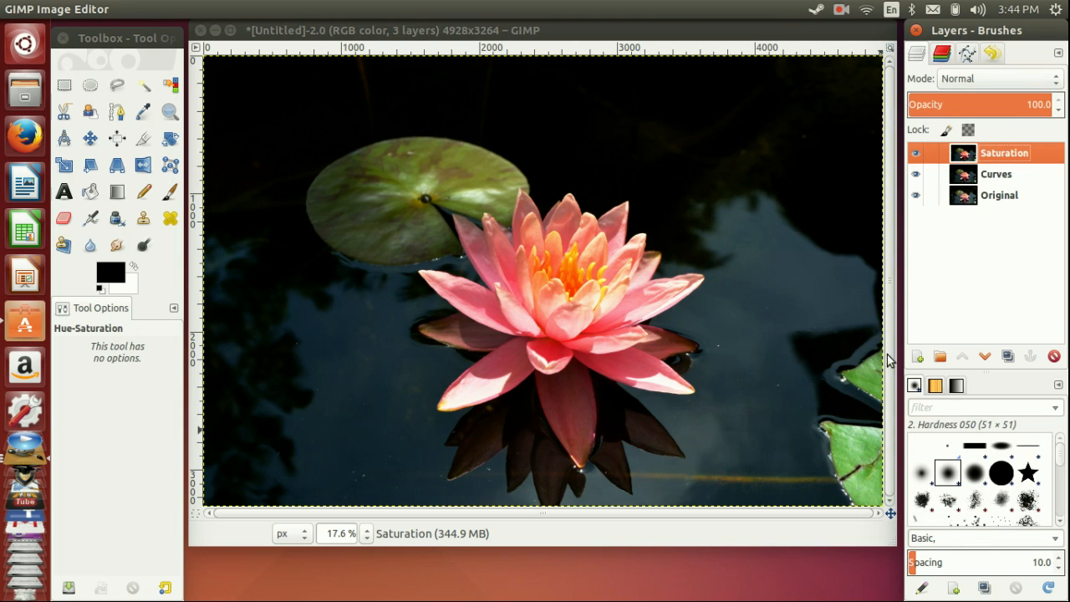
# - Duplicate the Saturation layer, name the copy Unsharp Mask, and bring the image window into focus
pyautogui.click(1008, 357)
pyautogui.doubleClick(1022, 154)
pyautogui.press('Return')
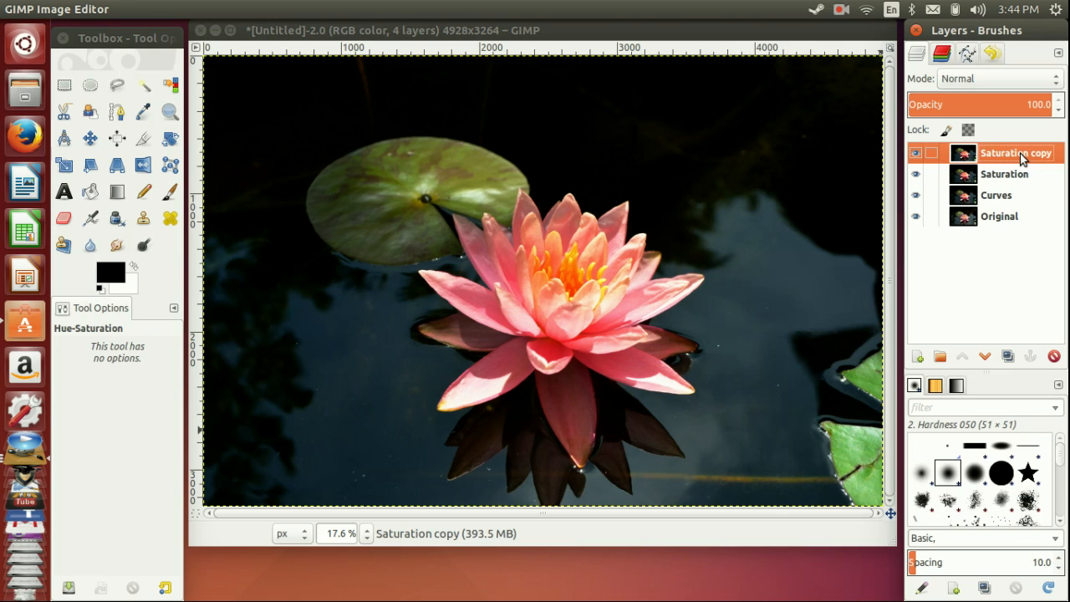
pyautogui.doubleClick(1022, 155)
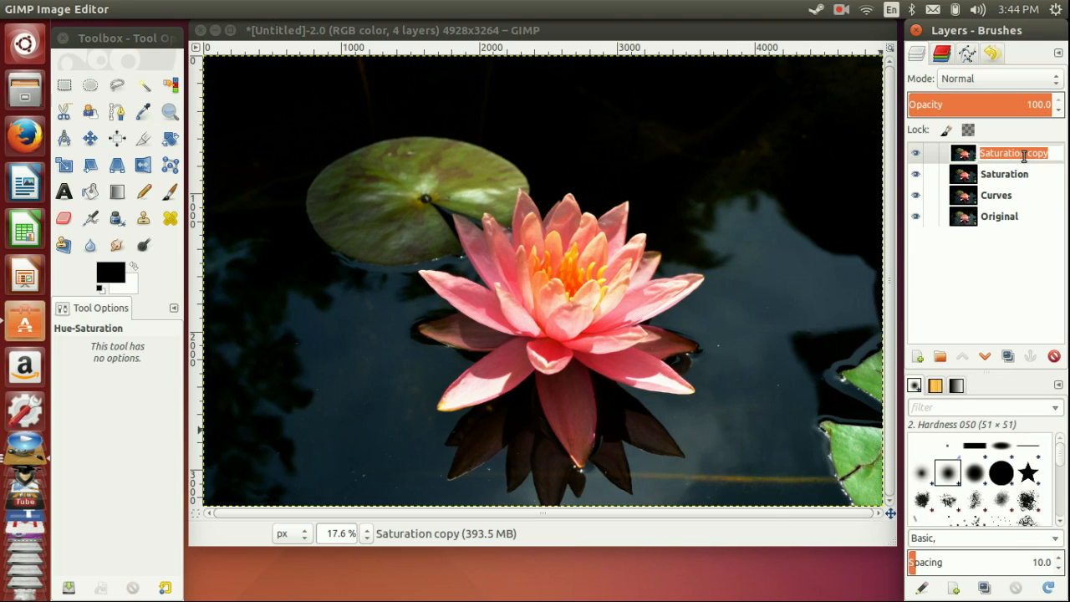
pyautogui.write('Sha')
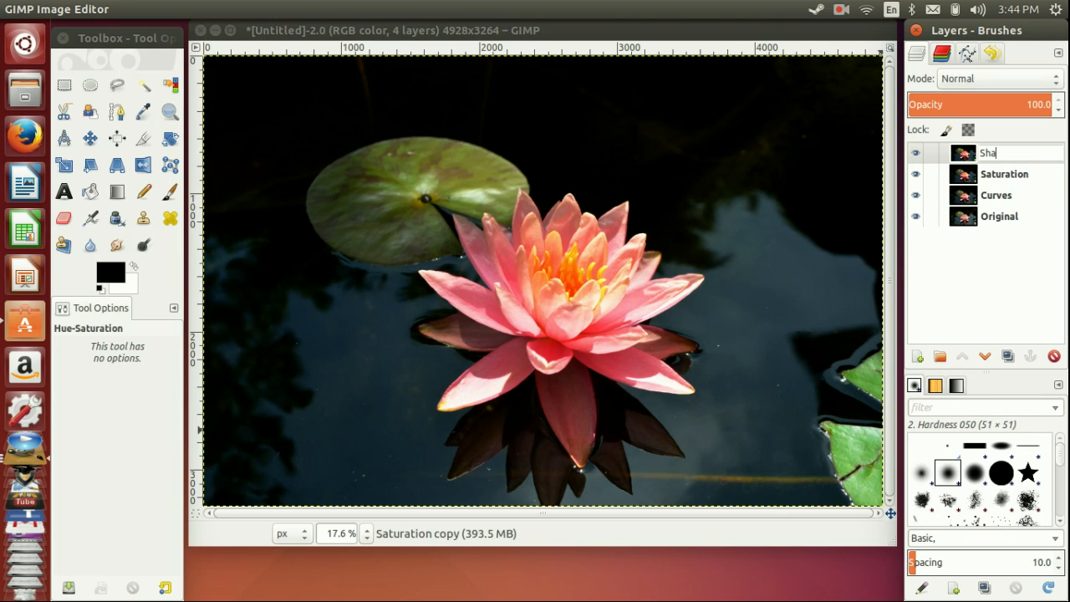
pyautogui.press('BackSpace')
pyautogui.press('BackSpace')
pyautogui.write('nsharp Ma')
pyautogui.press('Return')
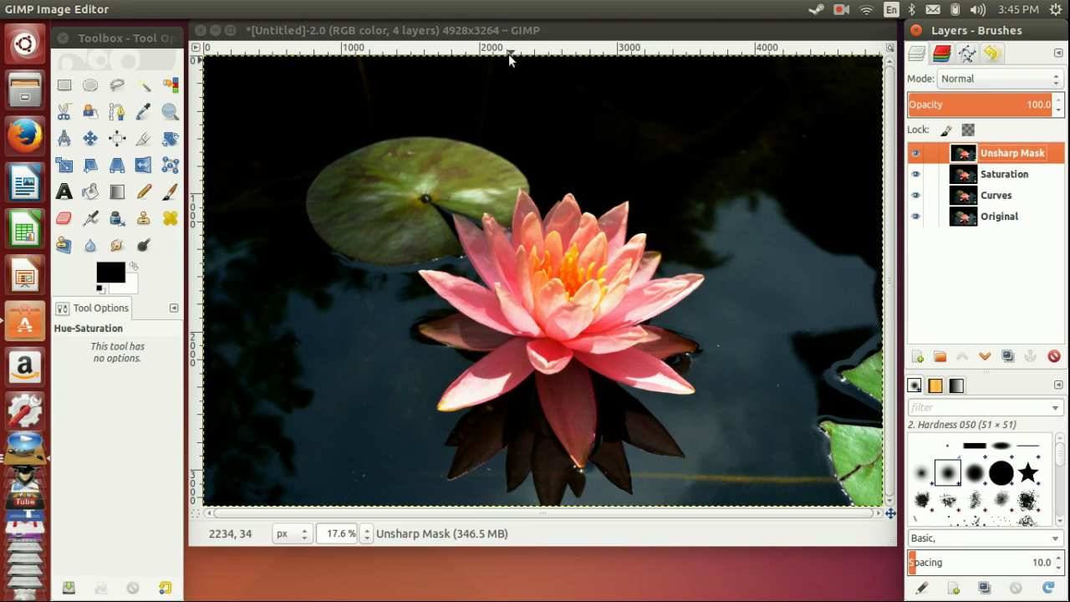
pyautogui.click(525, 30)
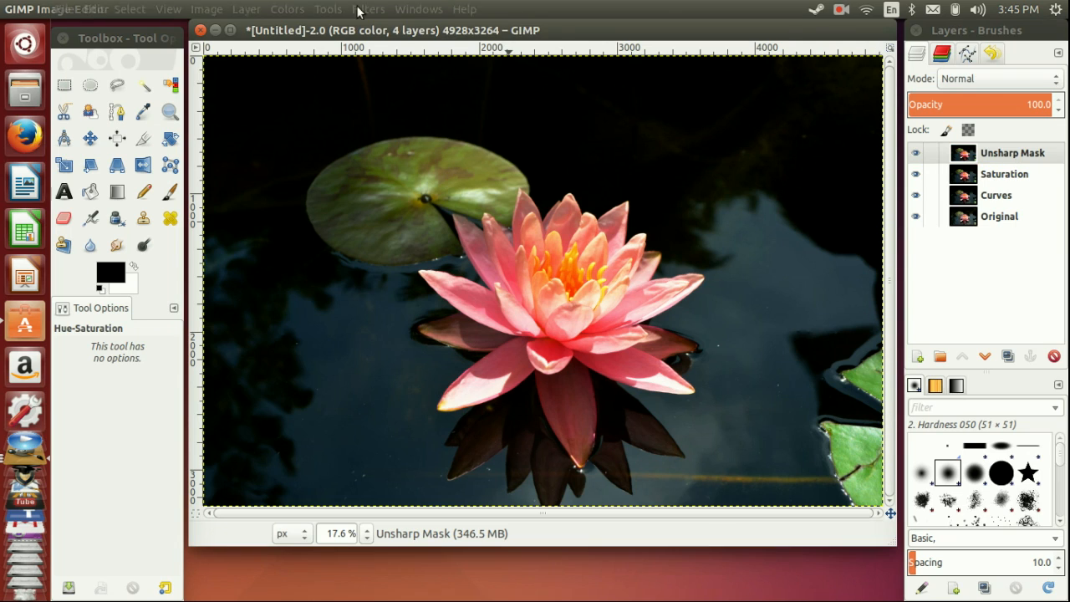
# - Decompose the Unsharp Mask layer into separate channel layers using the HSV color model
pyautogui.click(287, 9)
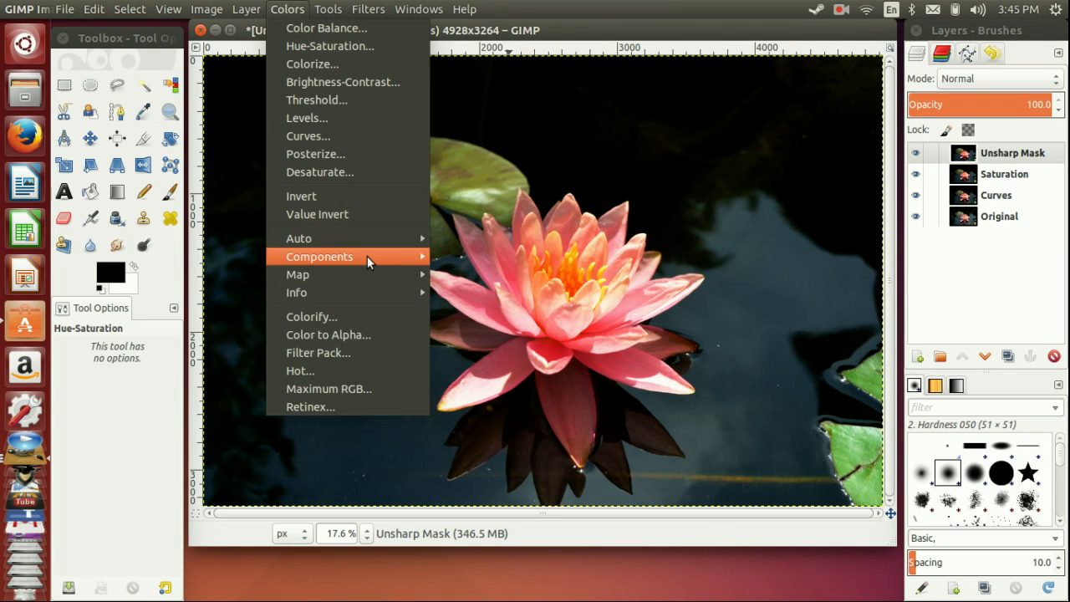
pyautogui.moveTo(366, 255)
pyautogui.click(514, 289)
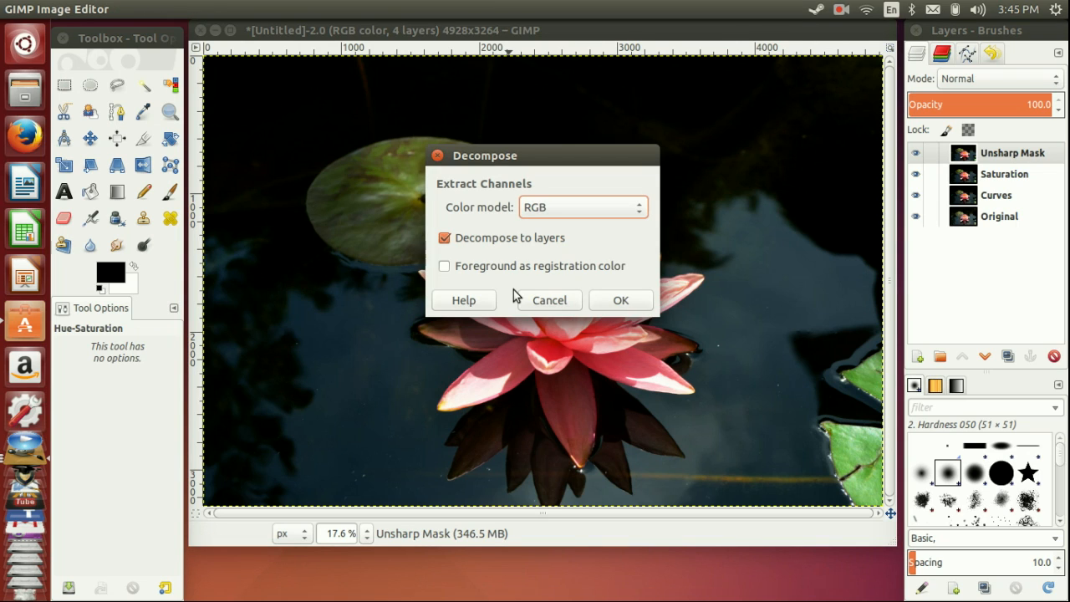
pyautogui.click(579, 219)
pyautogui.click(577, 219)
pyautogui.click(575, 213)
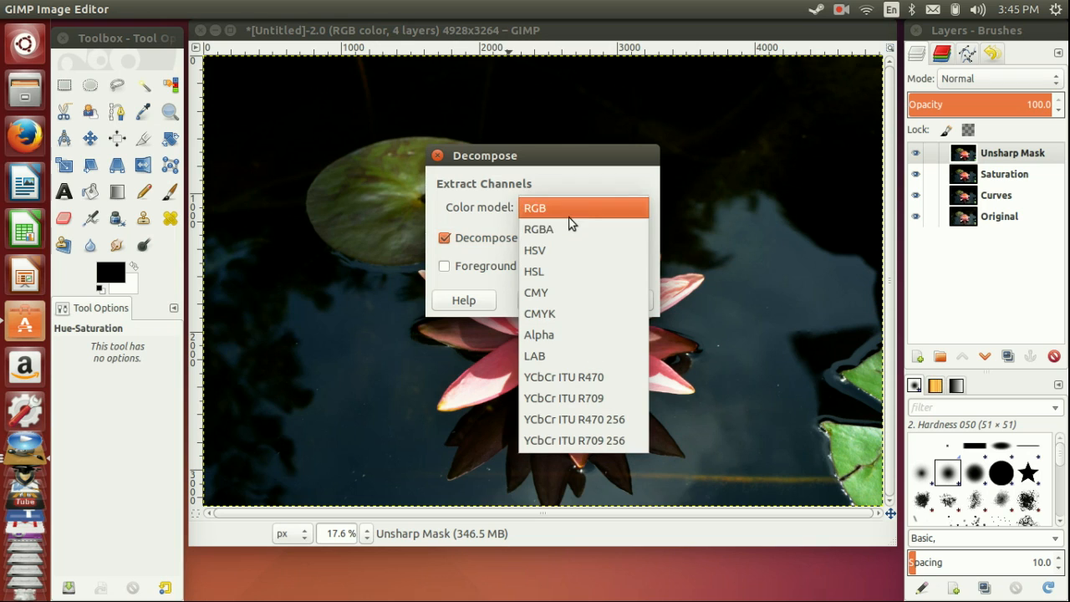
pyautogui.click(580, 261)
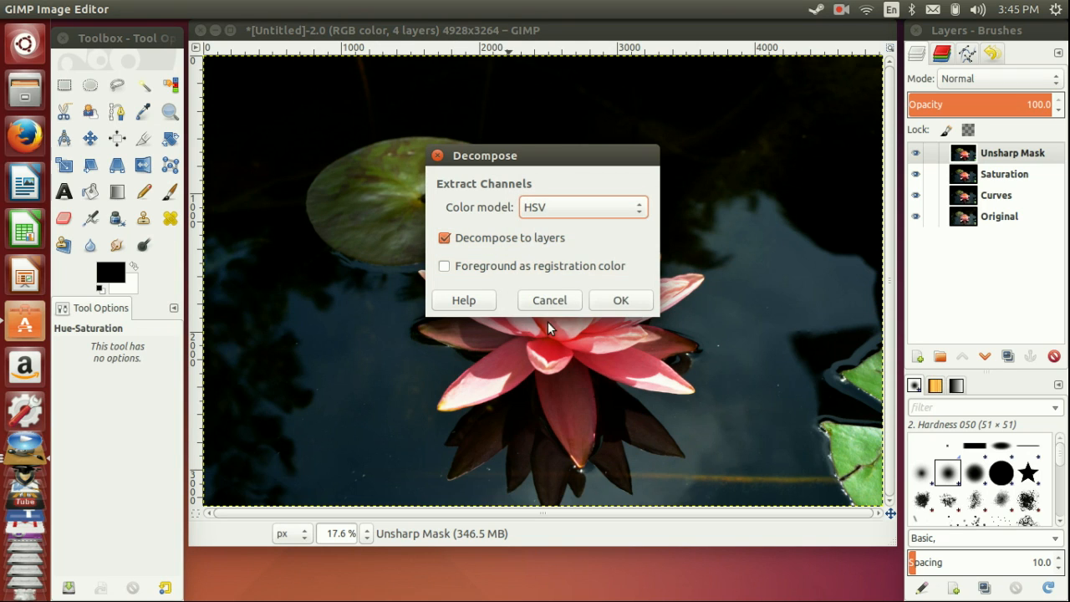
pyautogui.click(617, 302)
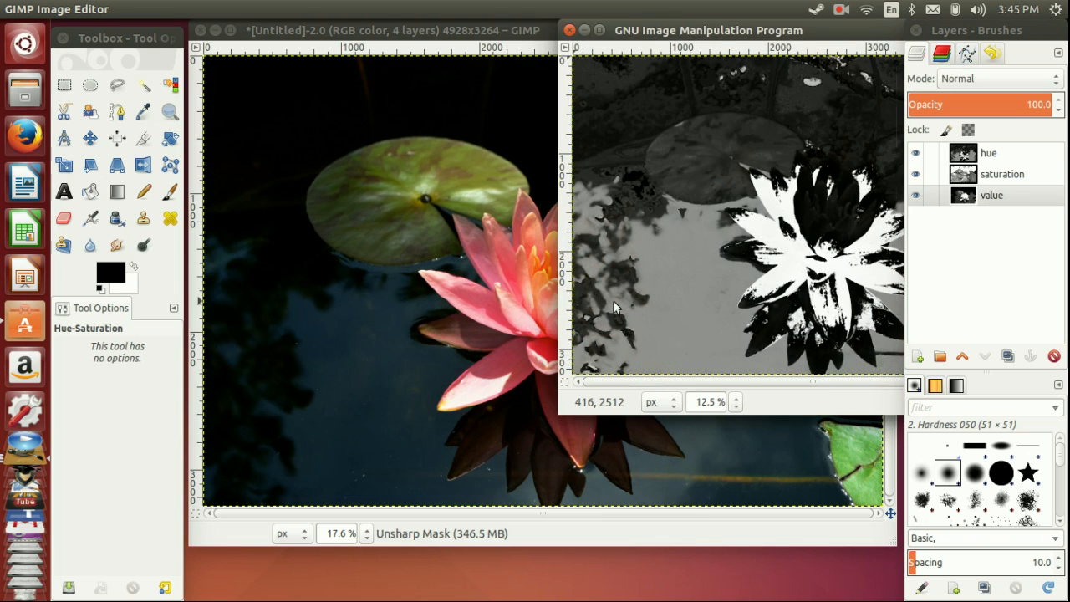
# - Move the decomposed image into clear view and hide its hue and saturation layers, leaving only the value layer shown
pyautogui.moveTo(772, 33); pyautogui.dragTo(525, 61)
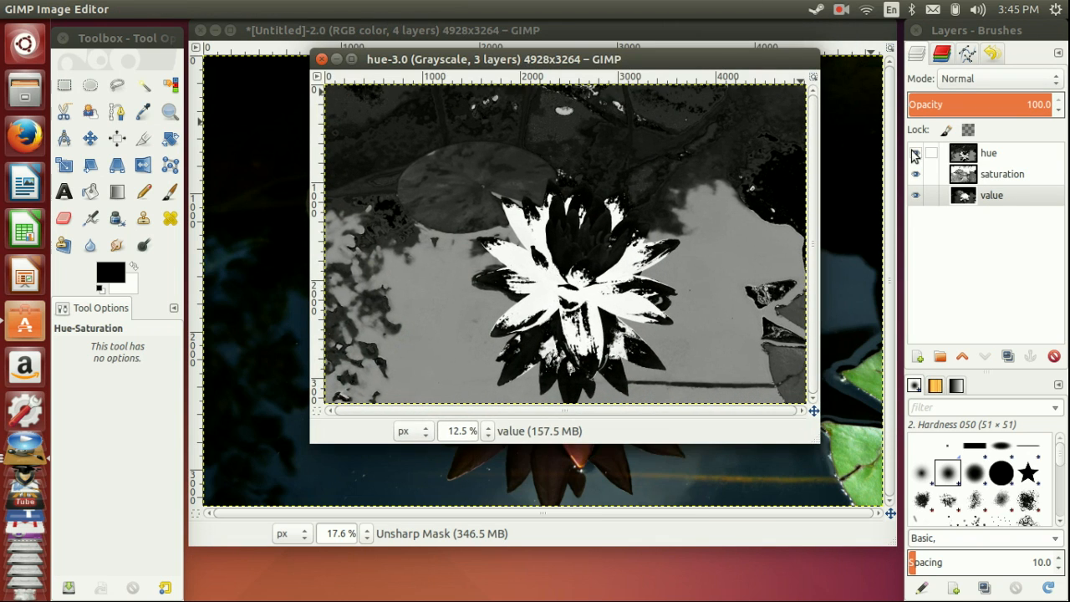
pyautogui.click(915, 153)
pyautogui.click(917, 174)
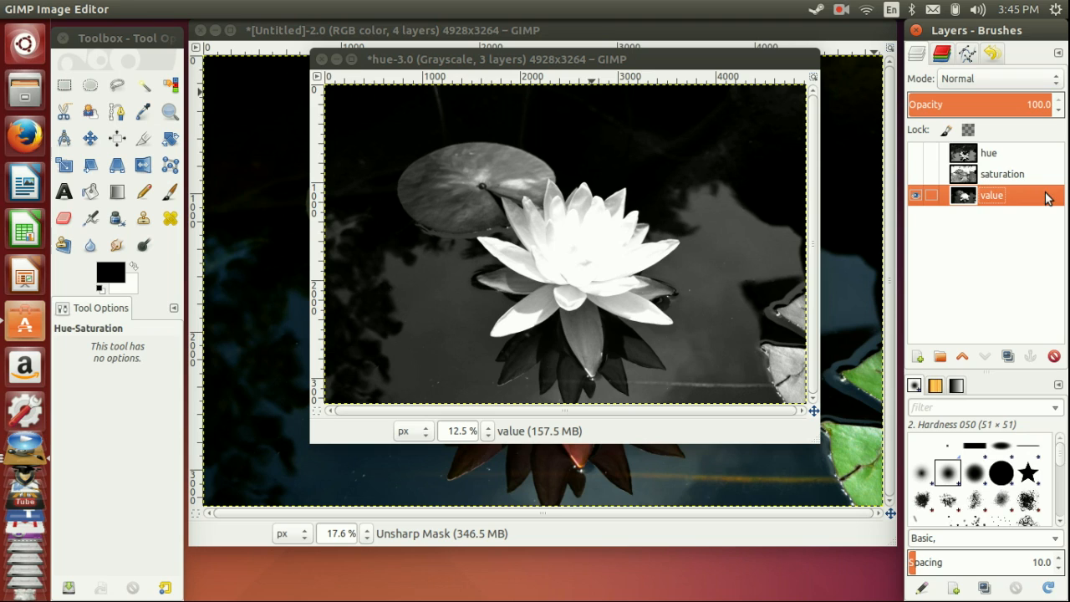
# - Start the Unsharp Mask filter on the value layer and center its preview on a petal tip
pyautogui.click(416, 58)
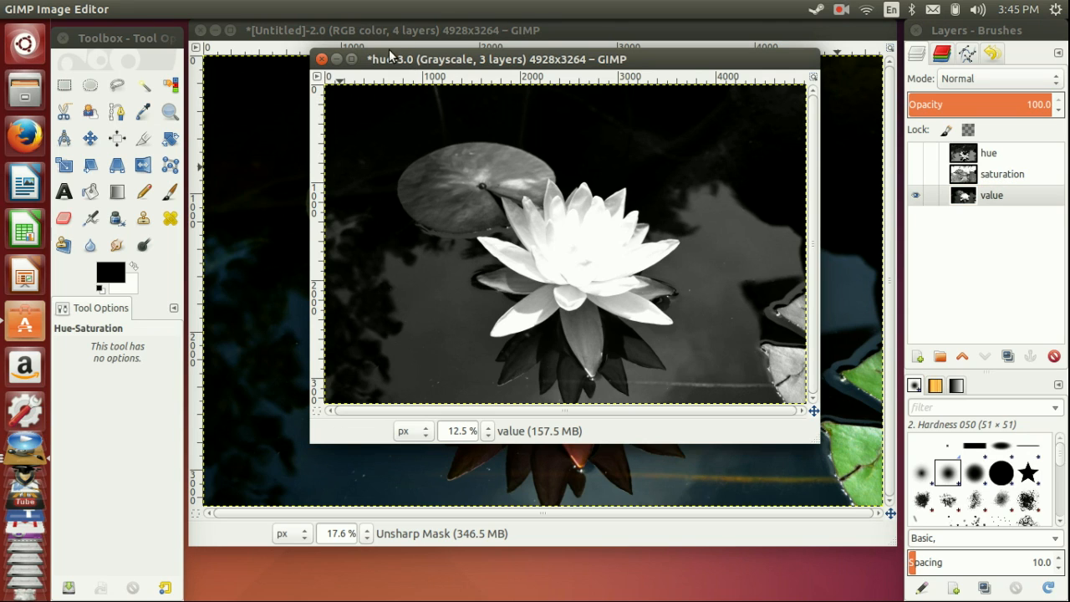
pyautogui.click(372, 9)
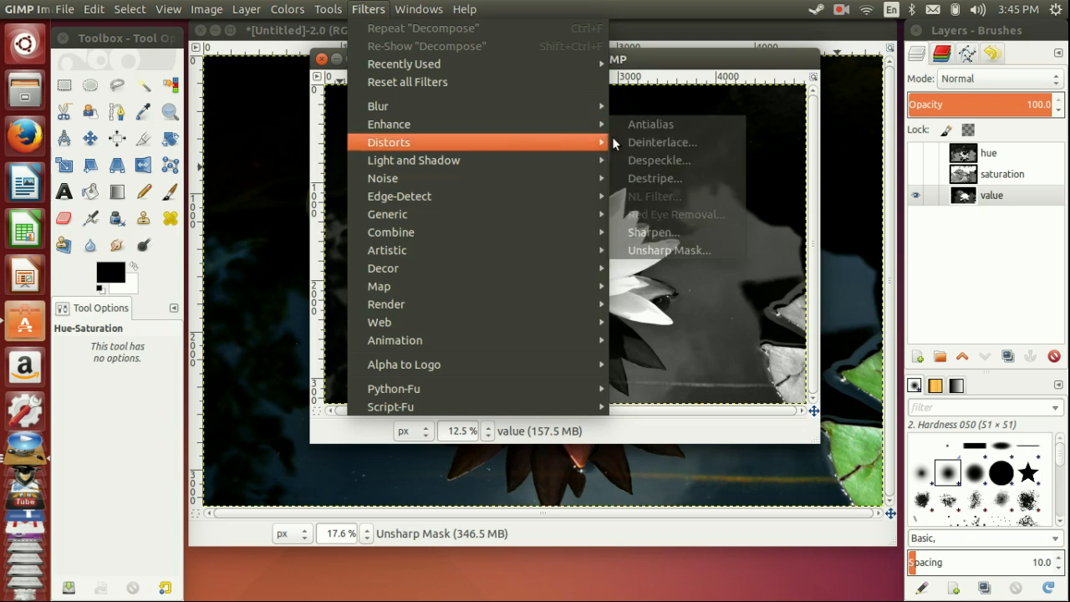
pyautogui.moveTo(567, 124)
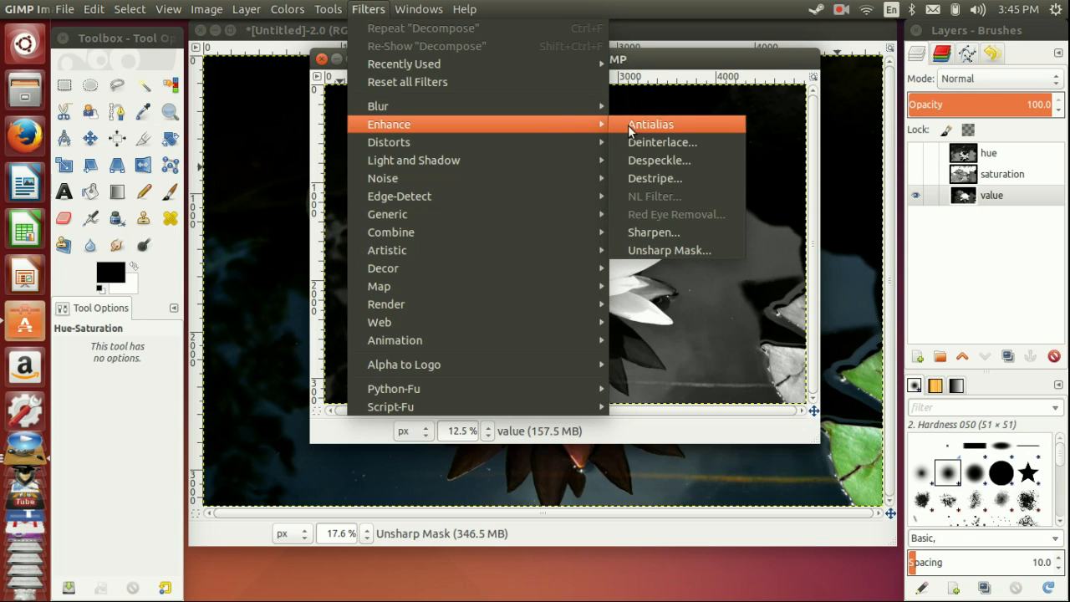
pyautogui.click(689, 251)
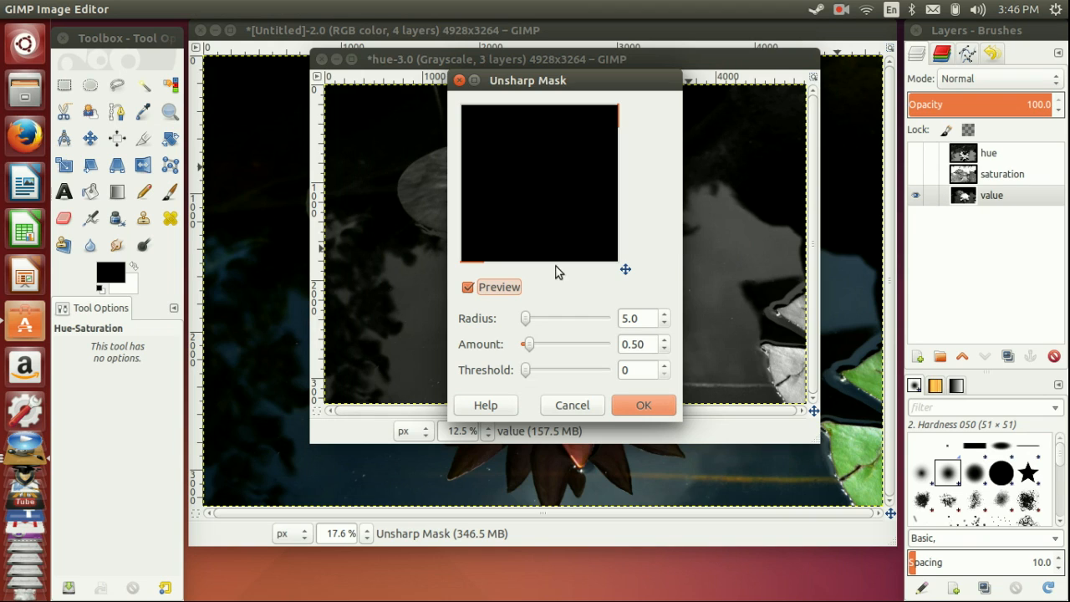
pyautogui.moveTo(625, 268); pyautogui.dragTo(659, 293)
pyautogui.moveTo(659, 291)
pyautogui.mouseDown()
pyautogui.moveTo(646, 279)
pyautogui.moveTo(656, 293)
pyautogui.mouseUp()
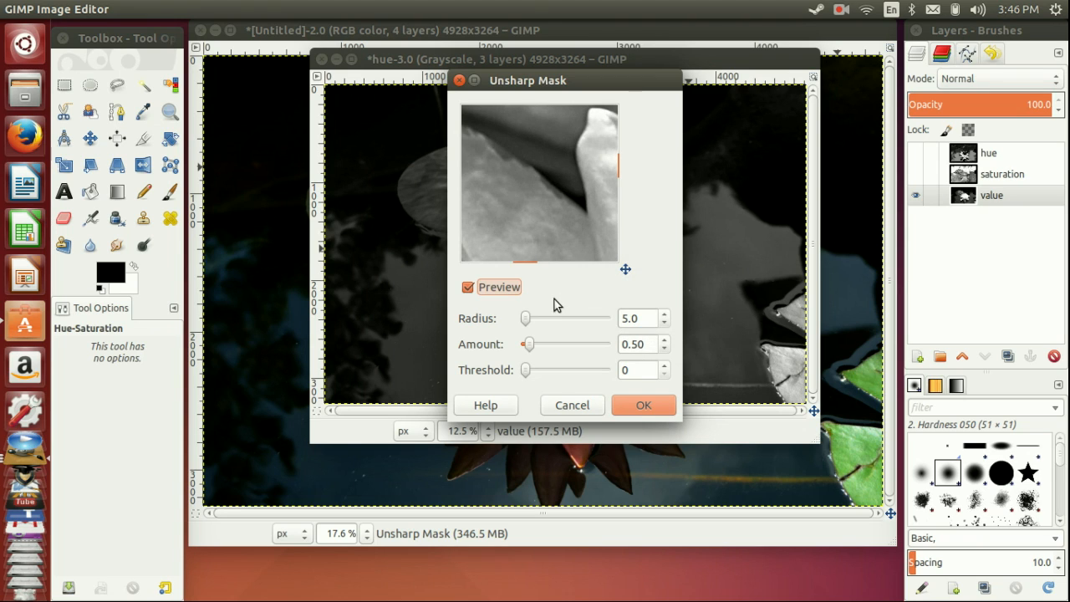
pyautogui.moveTo(573, 219); pyautogui.dragTo(492, 232)
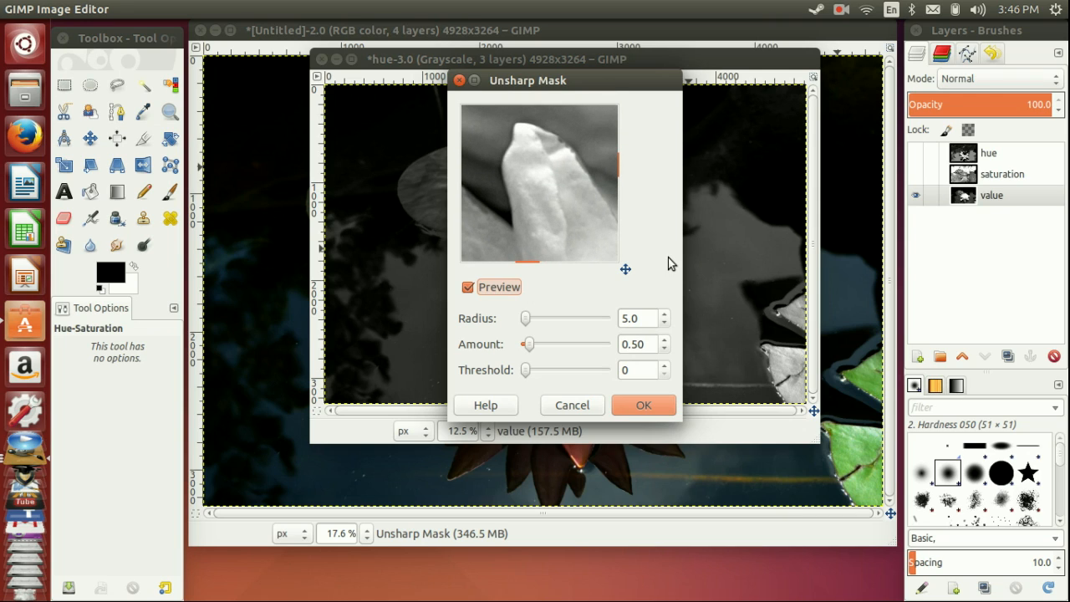
# - Try Unsharp Mask amounts of 0, 0.50 and 1.00 to compare the sharpening on the petal in the preview
pyautogui.doubleClick(635, 345)
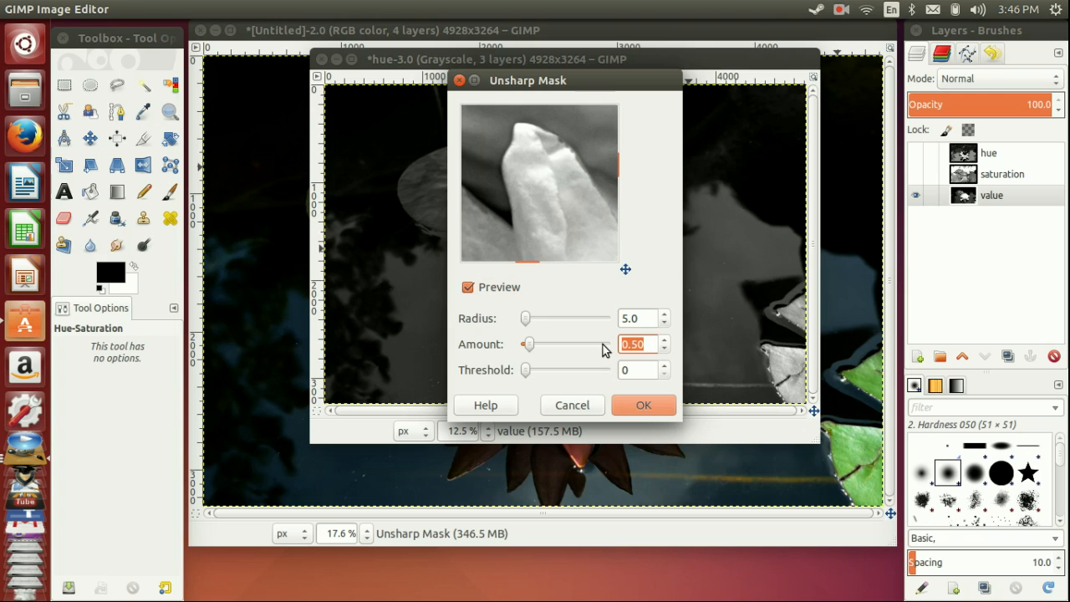
pyautogui.write('0')
pyautogui.press('Tab')
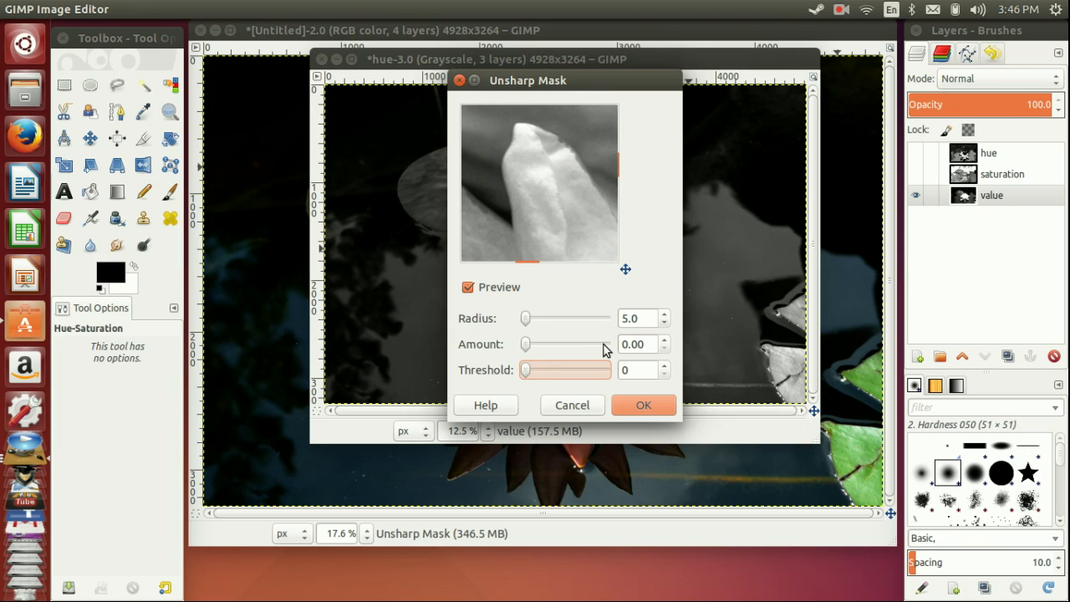
pyautogui.doubleClick(627, 346)
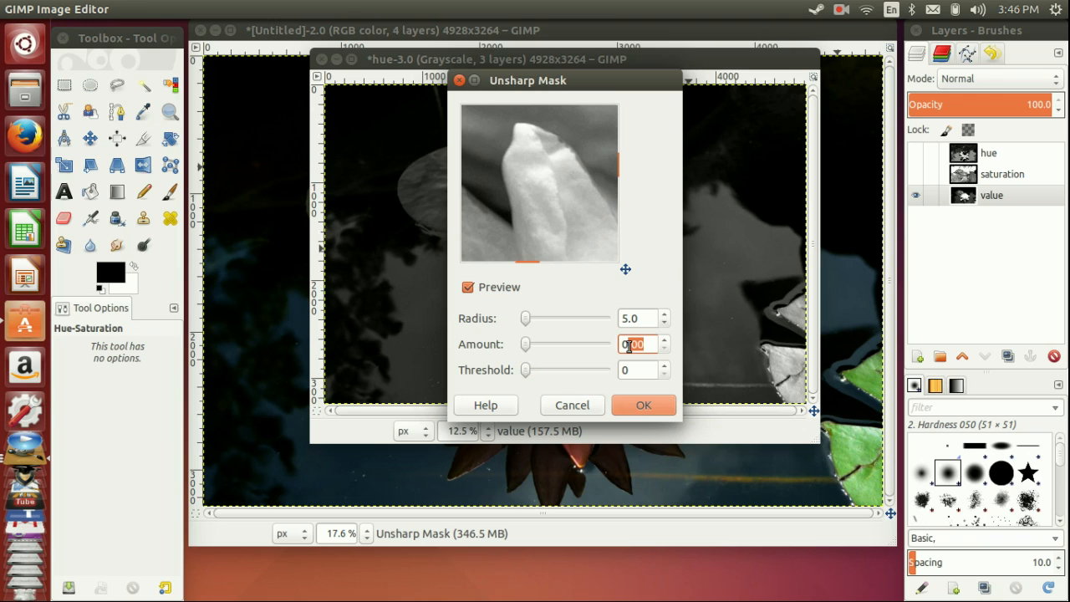
pyautogui.write('5')
pyautogui.press('BackSpace')
pyautogui.press('BackSpace')
pyautogui.press('Tab')
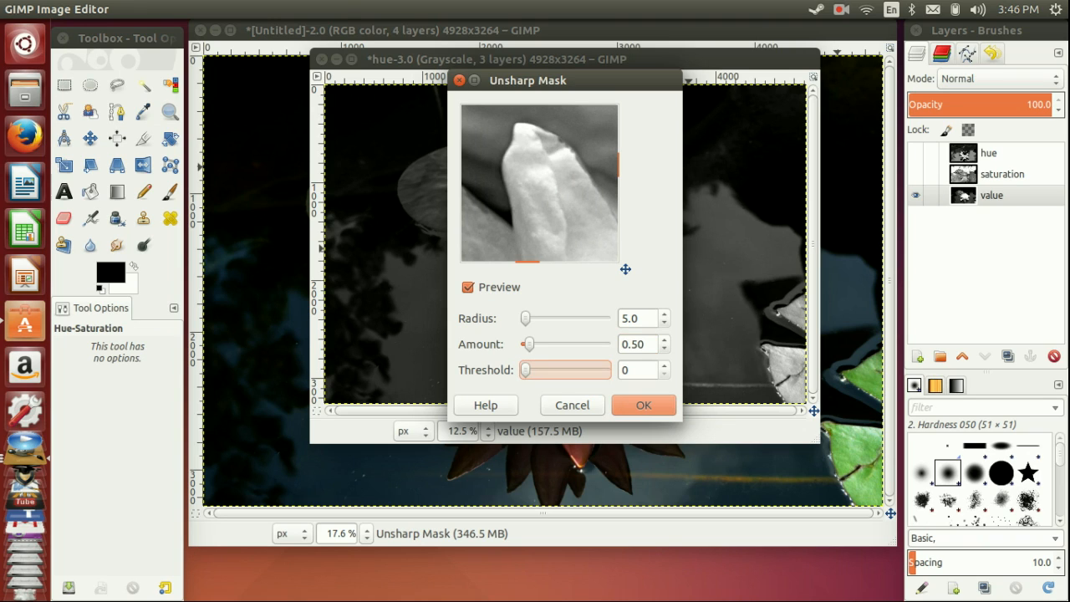
pyautogui.click(646, 344)
pyautogui.tripleClick(646, 344)
pyautogui.write('1')
pyautogui.press('Tab')
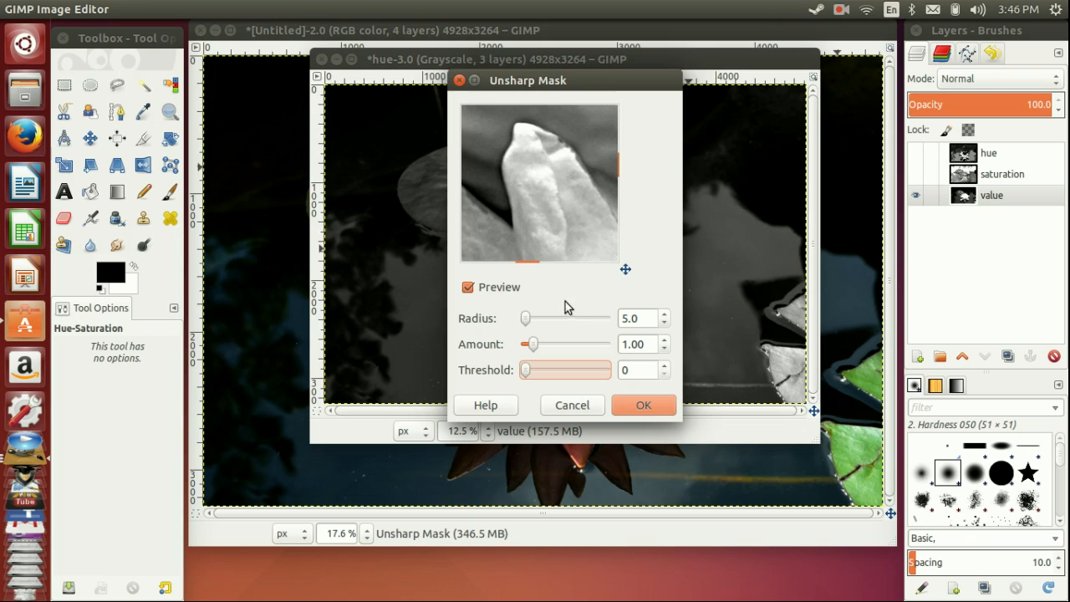
# - Set the Unsharp Mask amount to 0.75 and apply the filter to the value layer
pyautogui.tripleClick(649, 345)
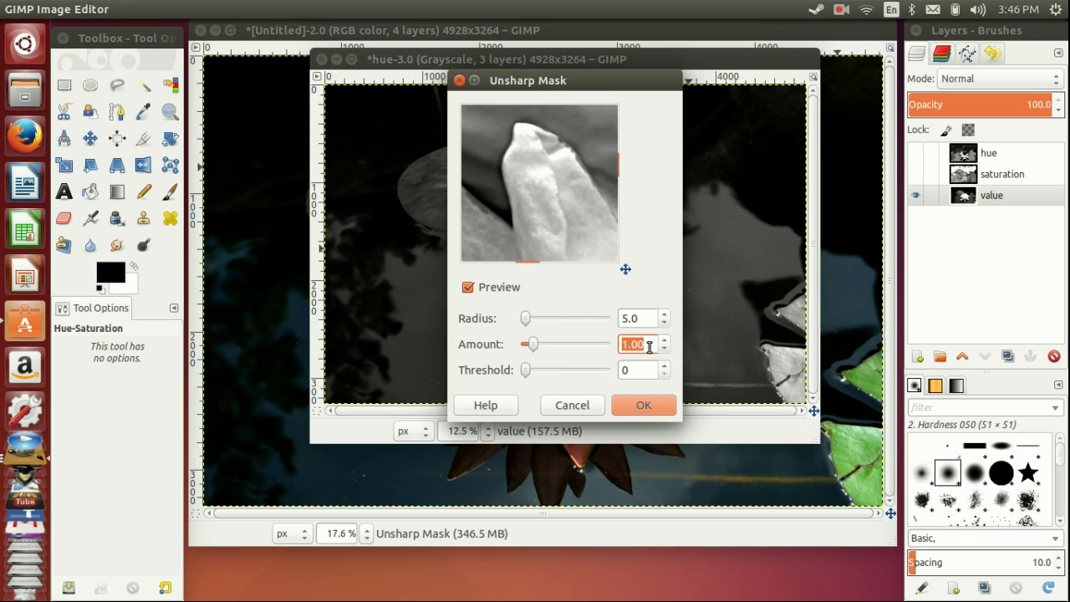
pyautogui.write('.75')
pyautogui.click(642, 406)
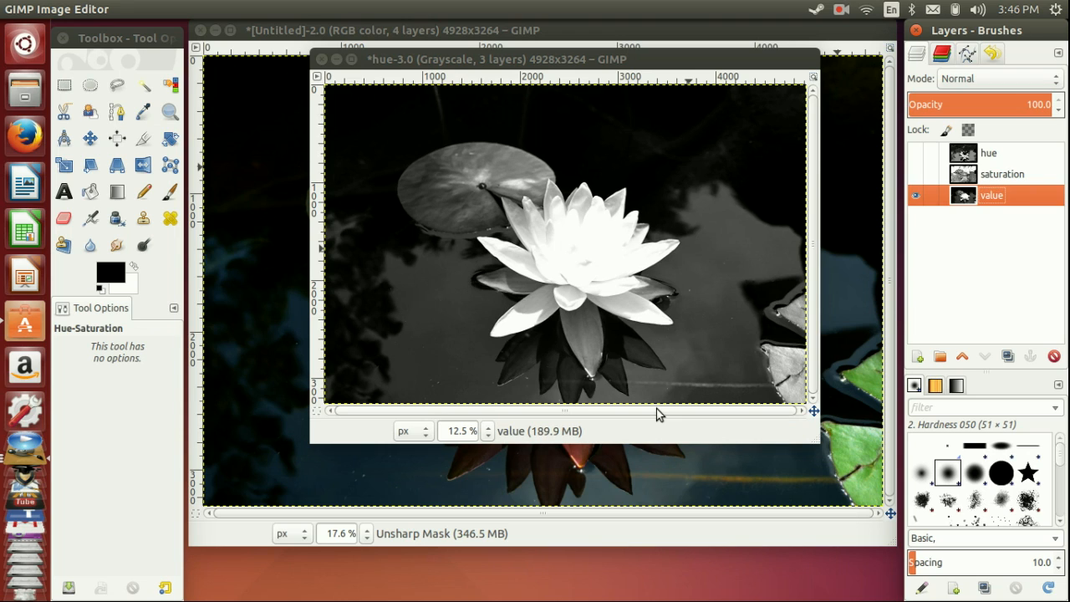
# - Recompose the sharpened HSV channels into the color photo and close the hue image, discarding its changes
pyautogui.click(386, 61)
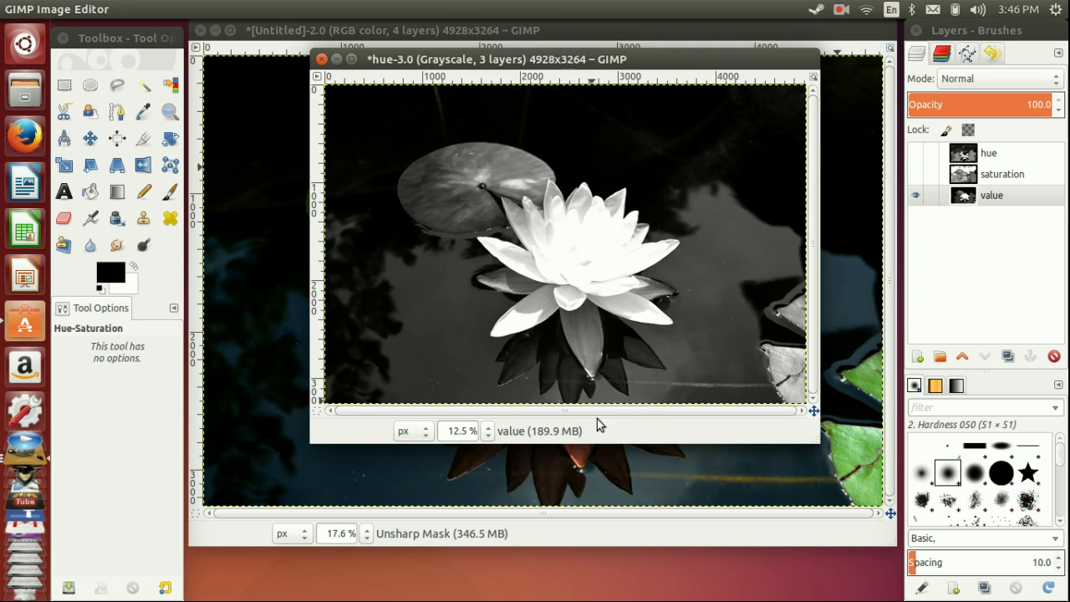
pyautogui.moveTo(284, 8)
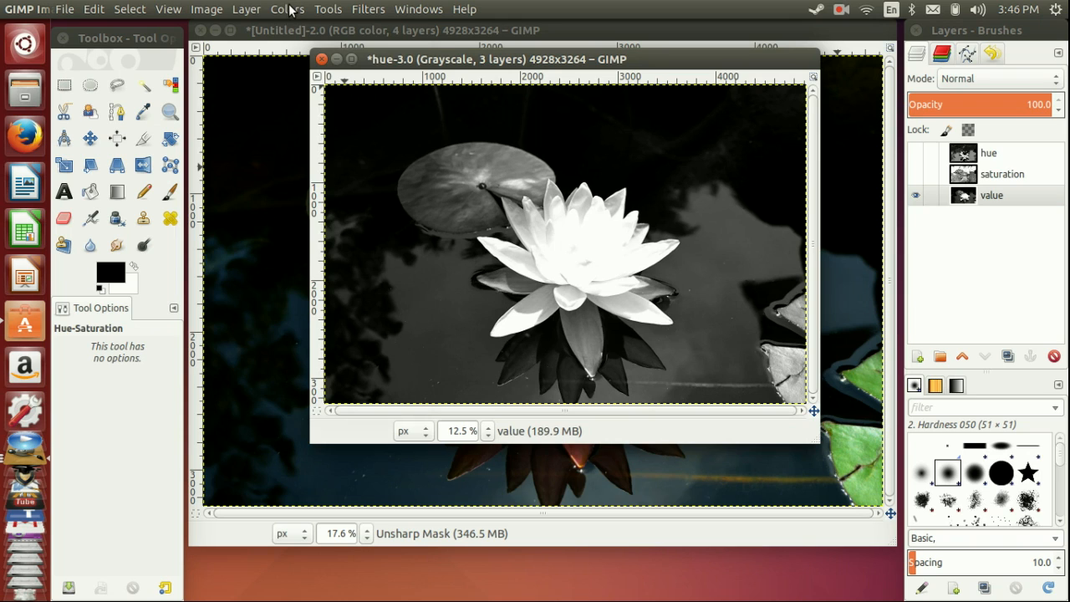
pyautogui.click(287, 9)
pyautogui.moveTo(384, 258)
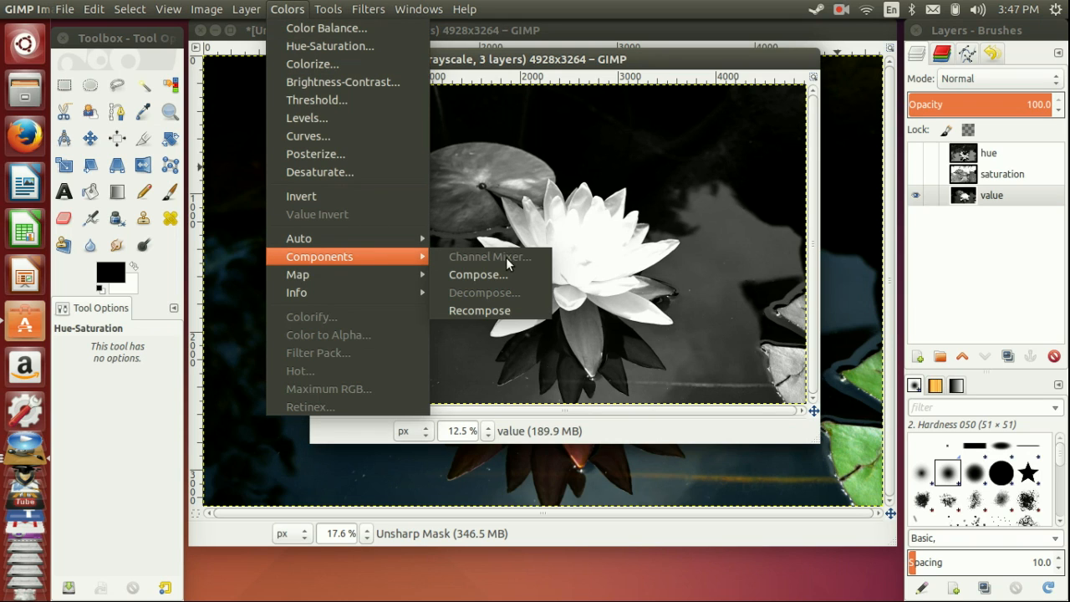
pyautogui.click(505, 310)
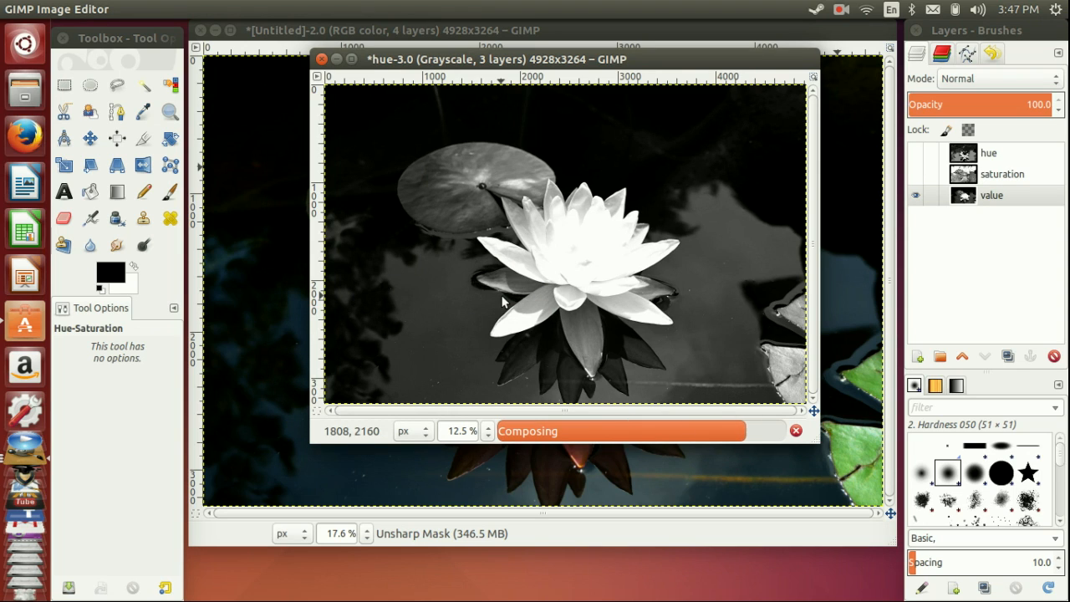
pyautogui.click(321, 58)
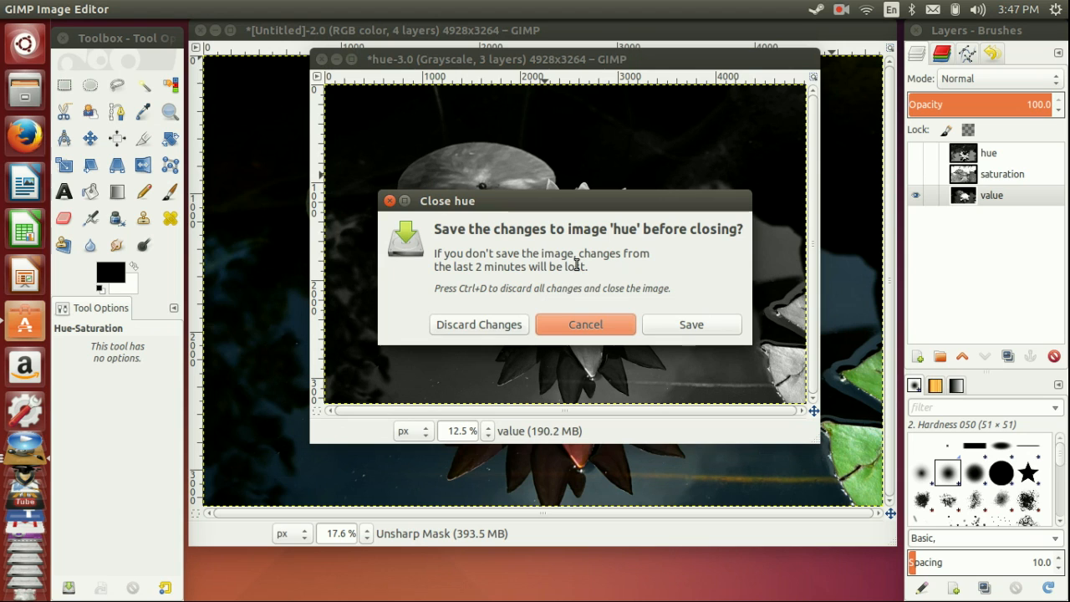
pyautogui.click(508, 326)
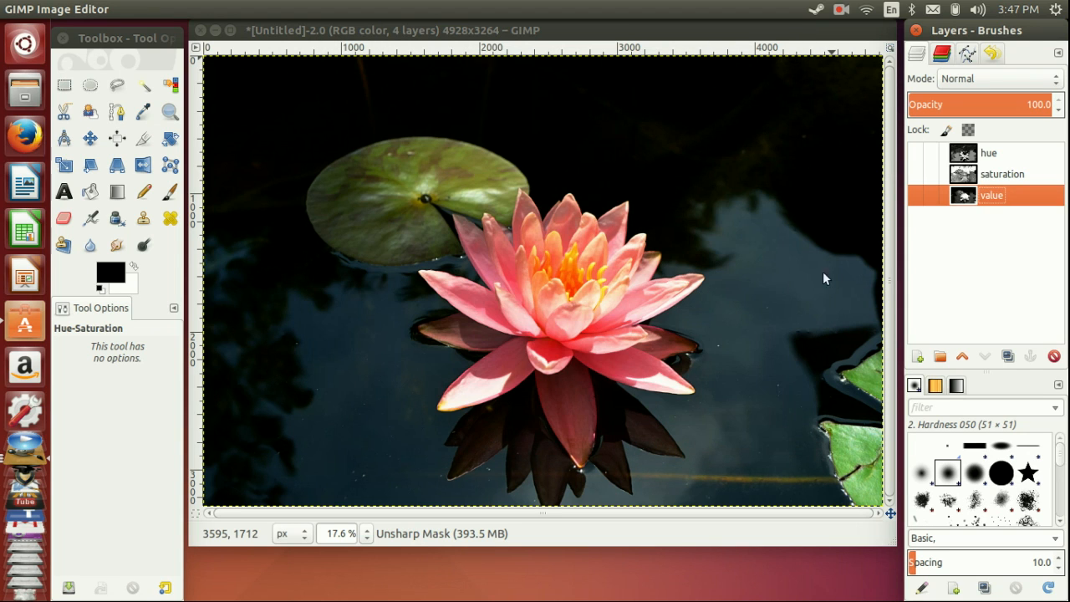
# - Toggle the Unsharp Mask layer's visibility repeatedly to compare the photo with and without sharpening
pyautogui.click(914, 155)
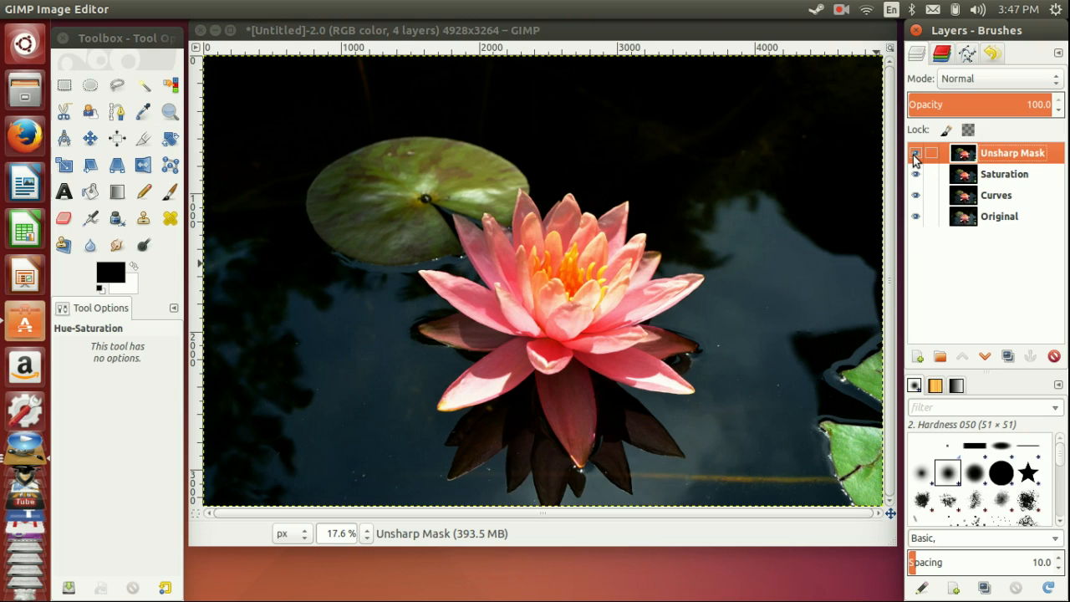
pyautogui.click(916, 157)
pyautogui.click(916, 156)
pyautogui.click(916, 156)
pyautogui.click(916, 153)
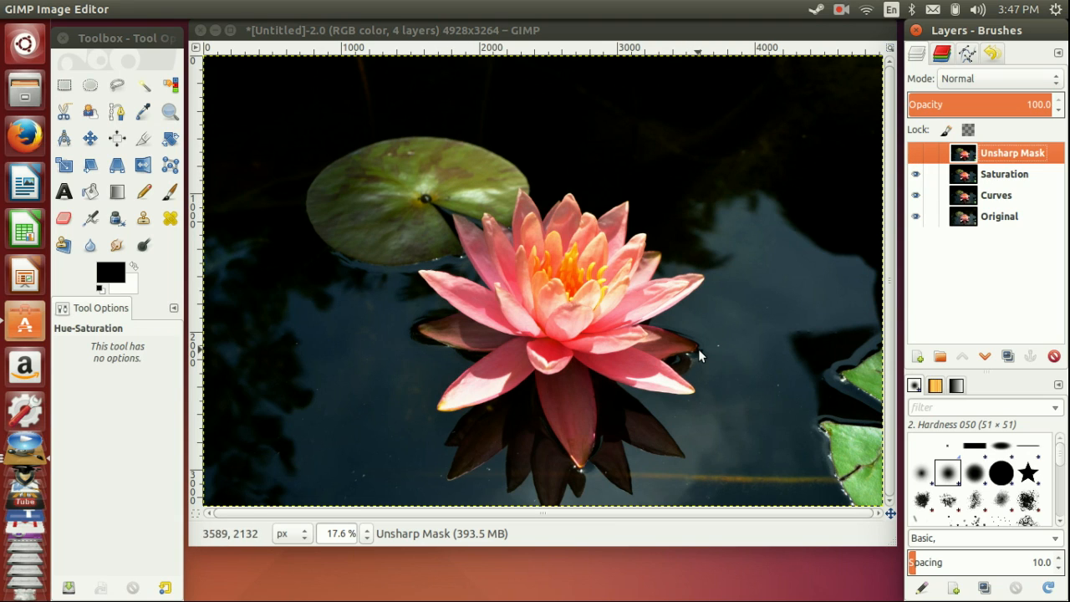
pyautogui.click(915, 154)
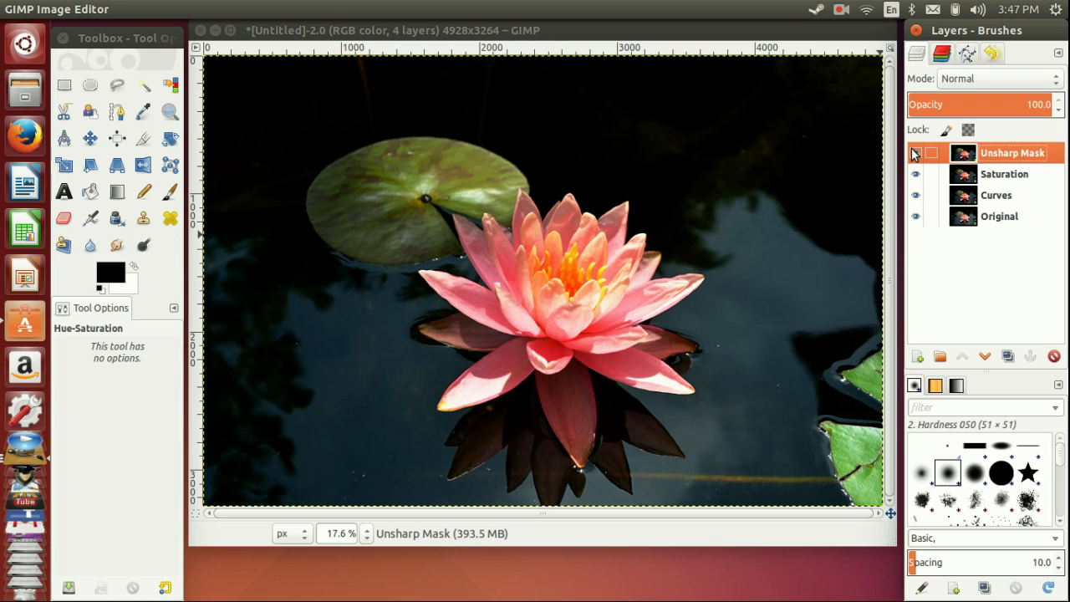
# - Hide the Saturation and Curves layers and toggle the Unsharp Mask layer to compare the final edit with the Original
pyautogui.click(915, 173)
pyautogui.click(915, 195)
pyautogui.click(915, 154)
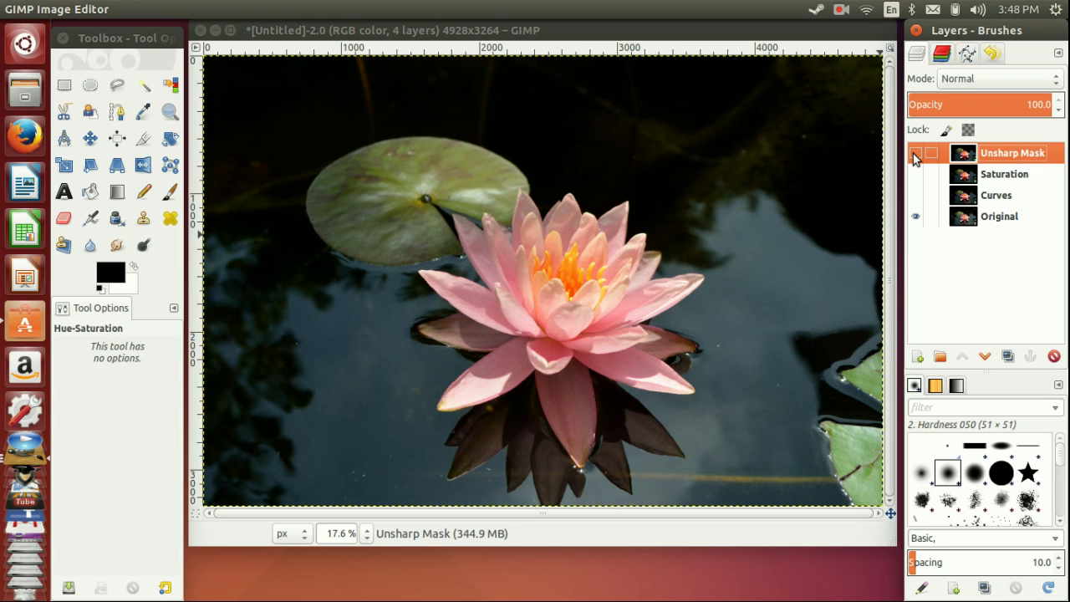
pyautogui.click(913, 153)
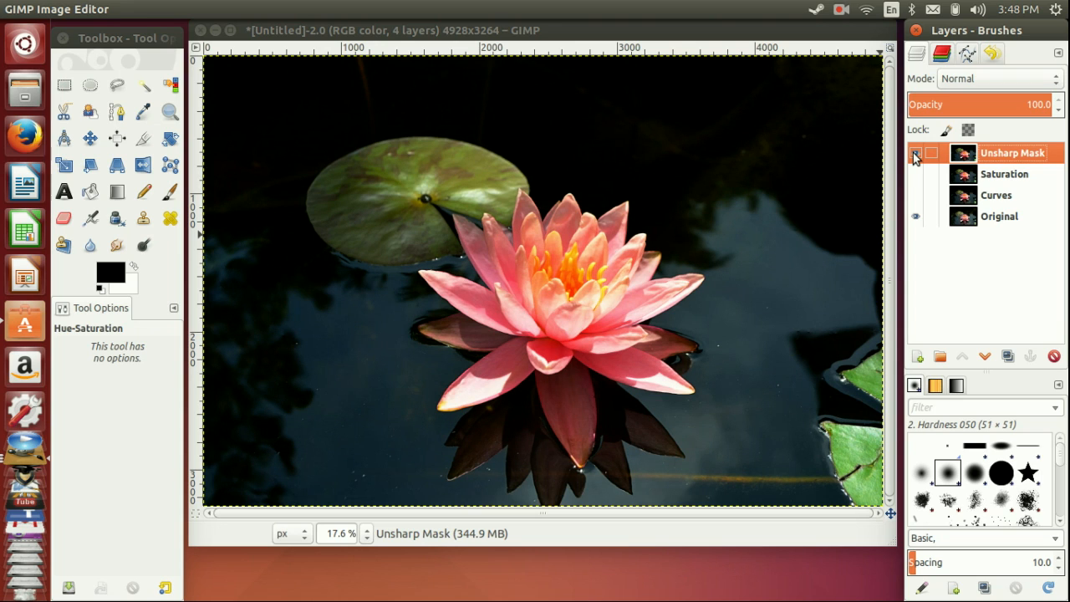
pyautogui.click(913, 153)
pyautogui.click(913, 154)
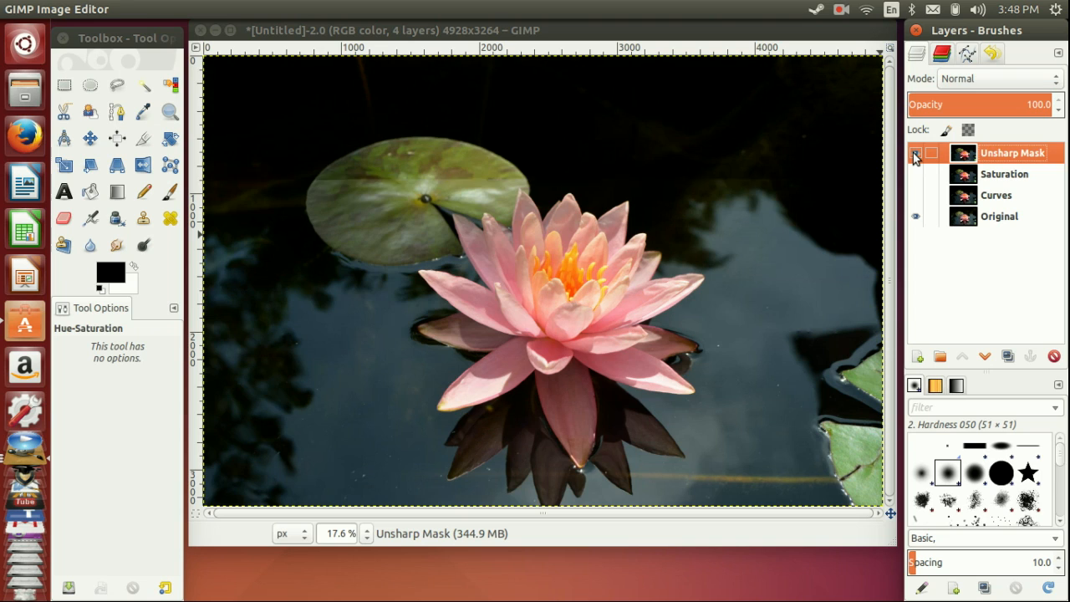